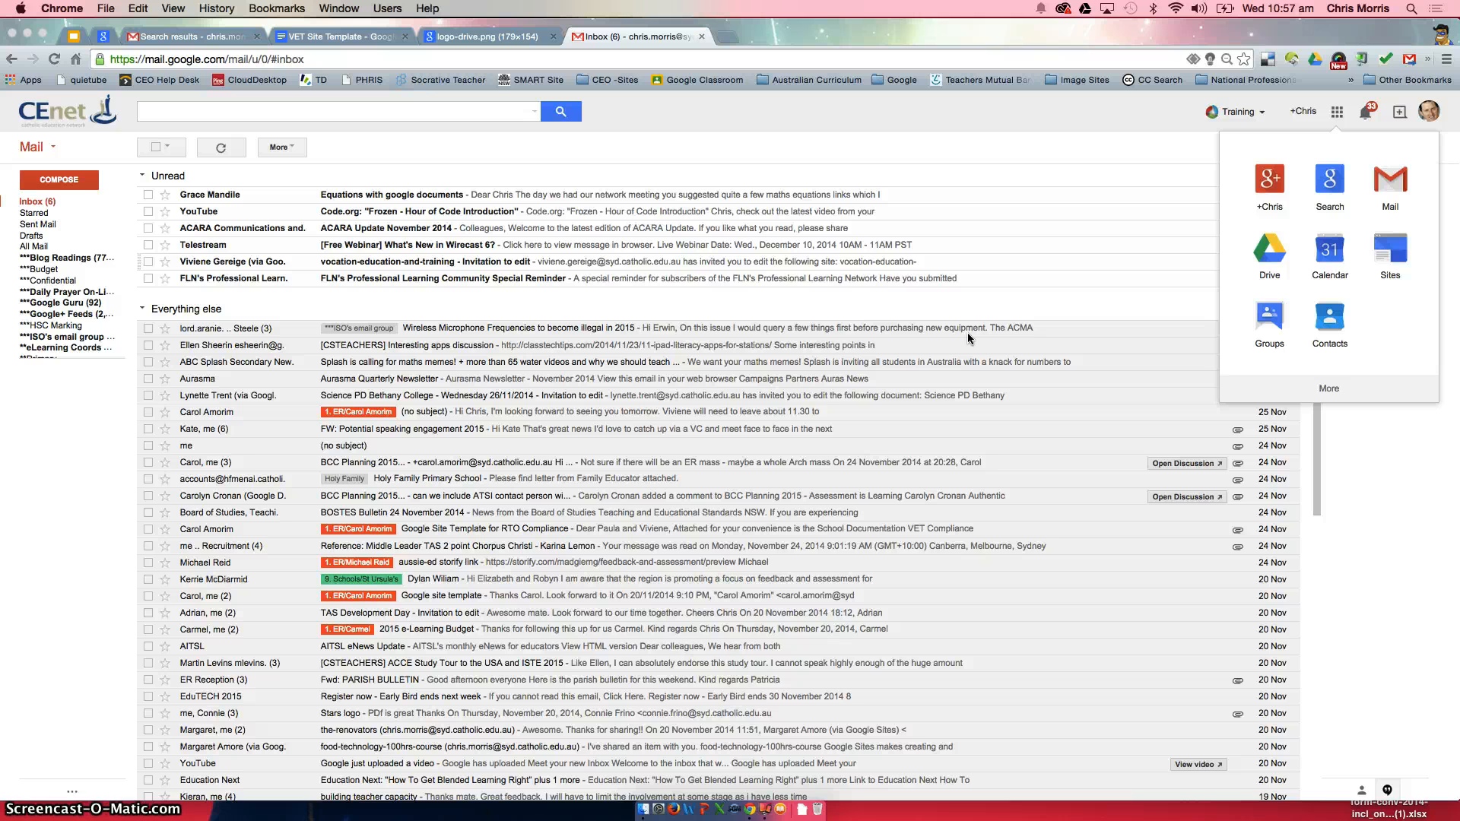
Step: View the layout drawing in the VET Site Template document, and open Google Sites from the Gmail inbox
{"action": "left_click", "coordinate": [370, 44]}
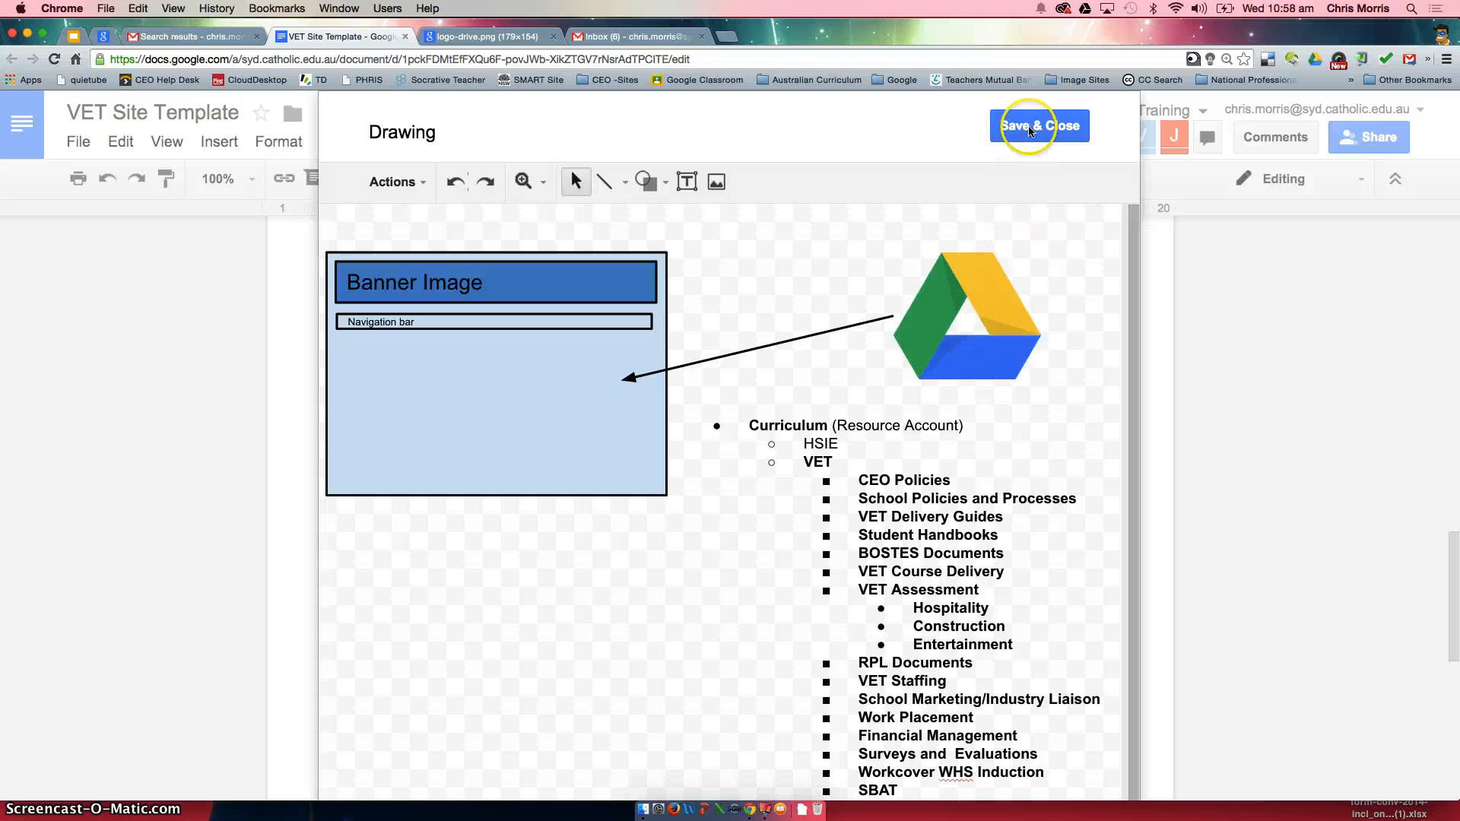
{"action": "left_click", "coordinate": [613, 38]}
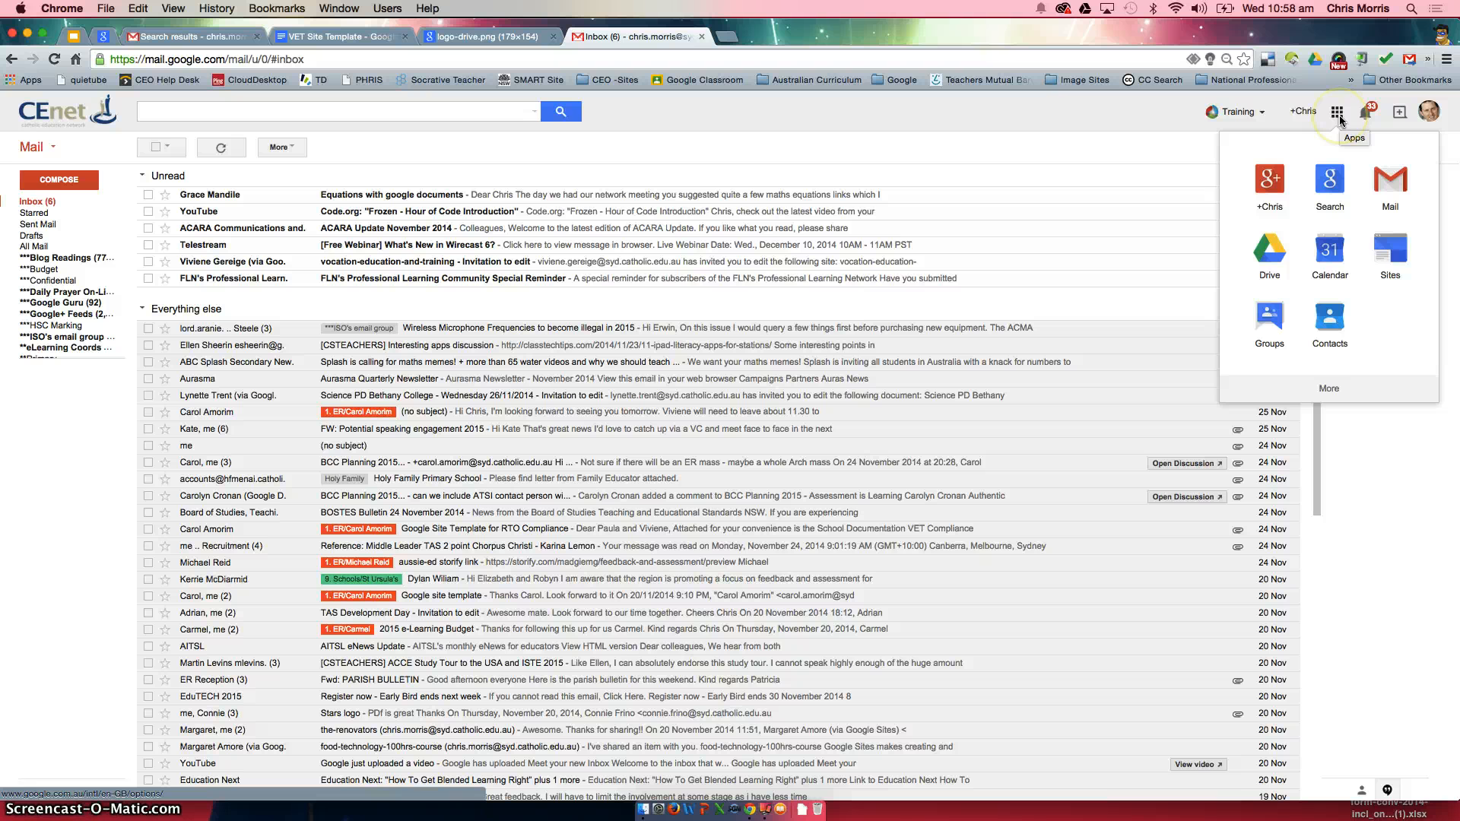
{"action": "left_click", "coordinate": [1388, 258]}
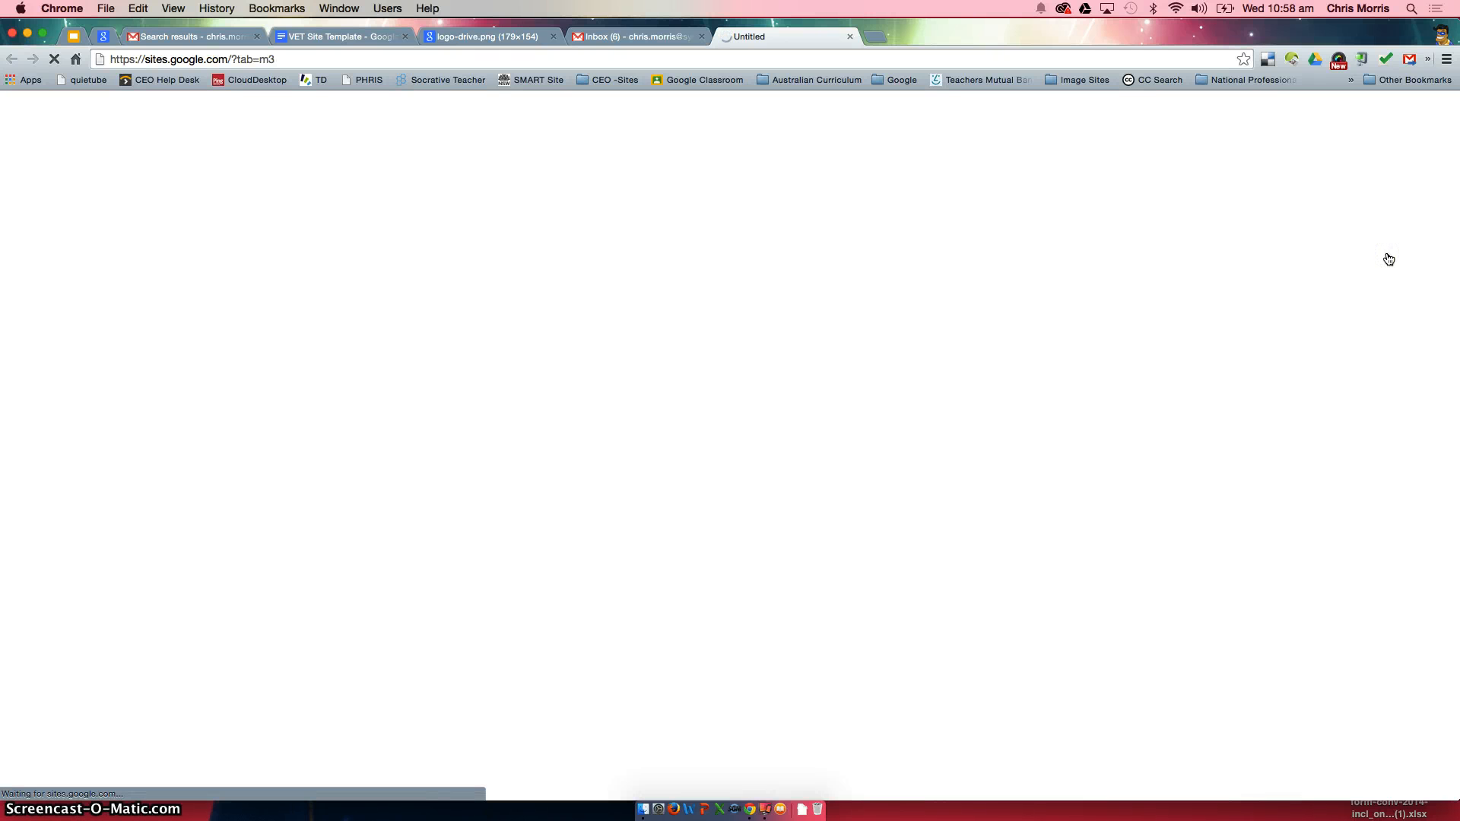
Step: Look over the list of existing sites and start creating a new site
{"action": "left_click", "coordinate": [168, 369]}
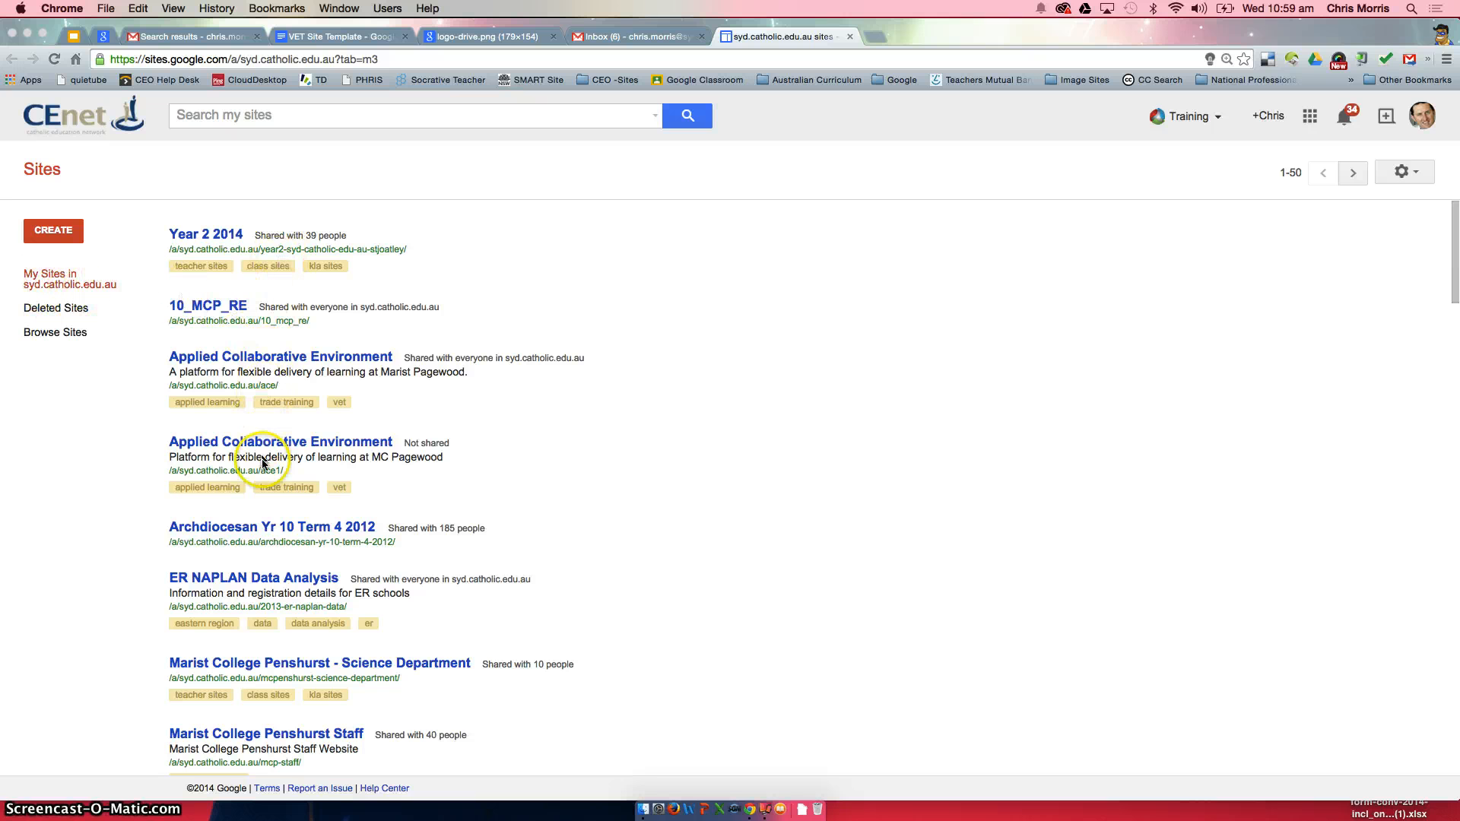
{"action": "scroll", "coordinate": [261, 489], "scroll_direction": "down", "scroll_amount": 5}
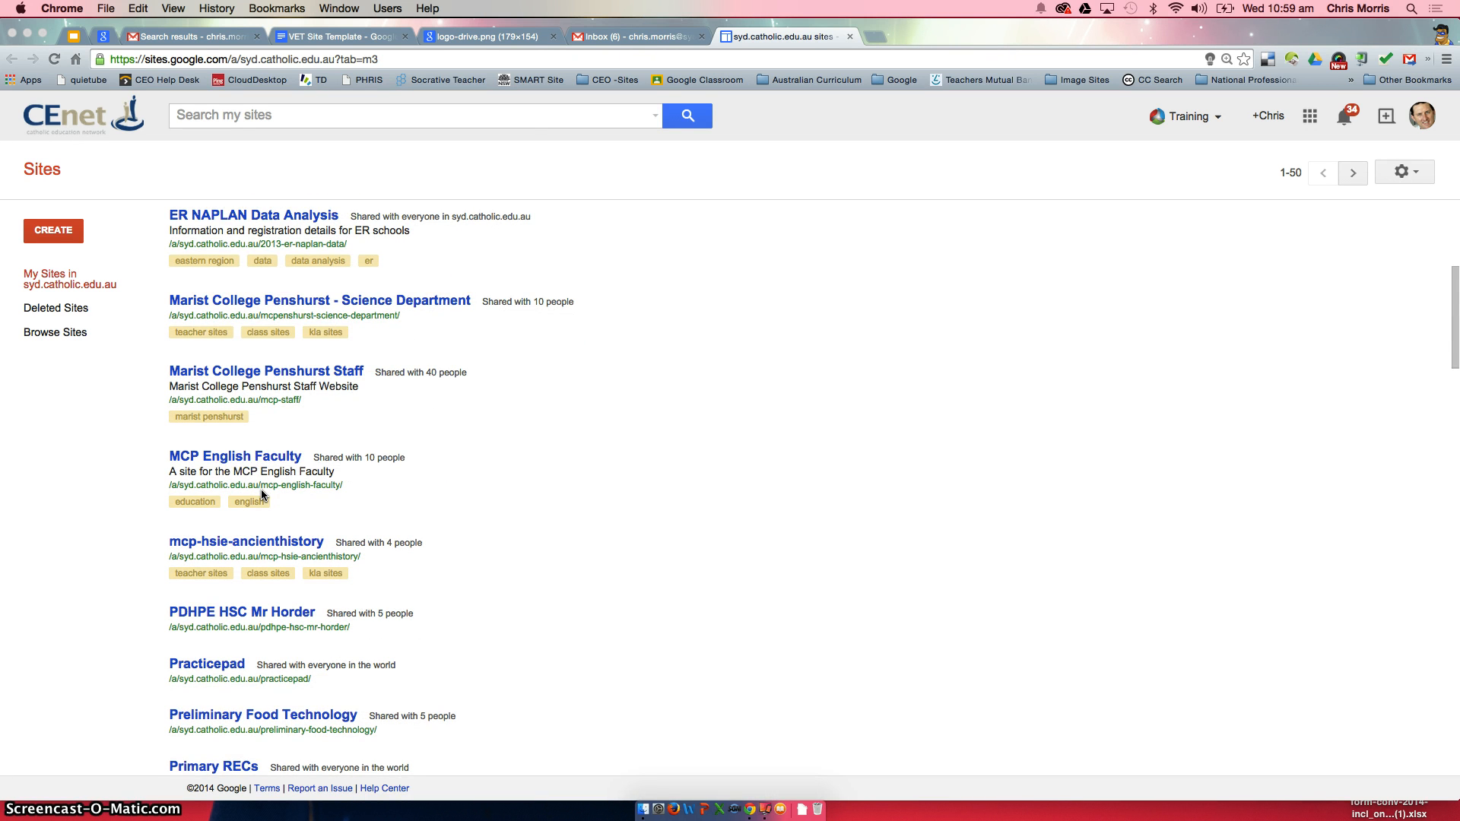
{"action": "scroll", "coordinate": [261, 489], "scroll_direction": "up", "scroll_amount": 5}
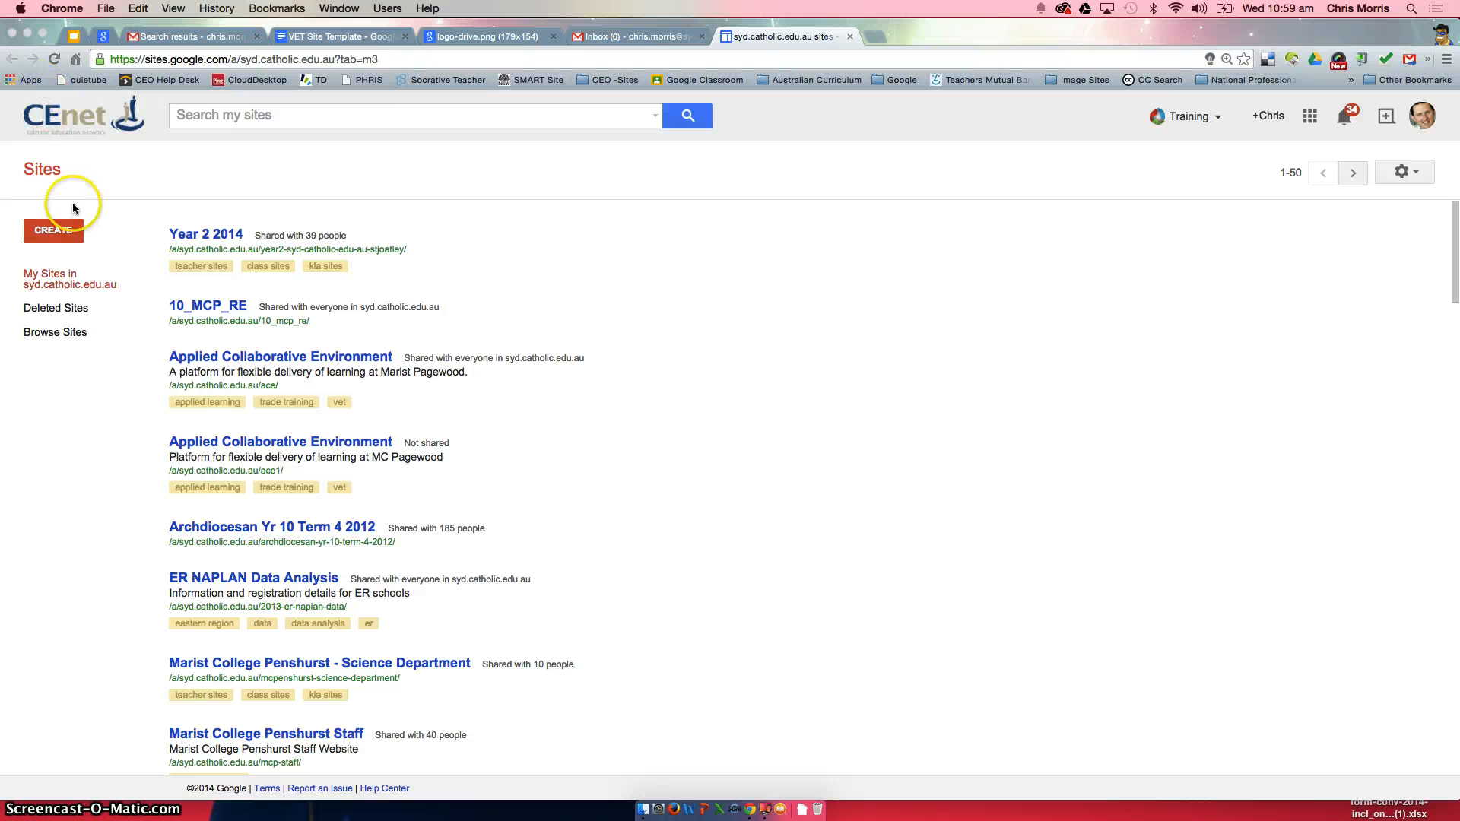
{"action": "left_click", "coordinate": [57, 236]}
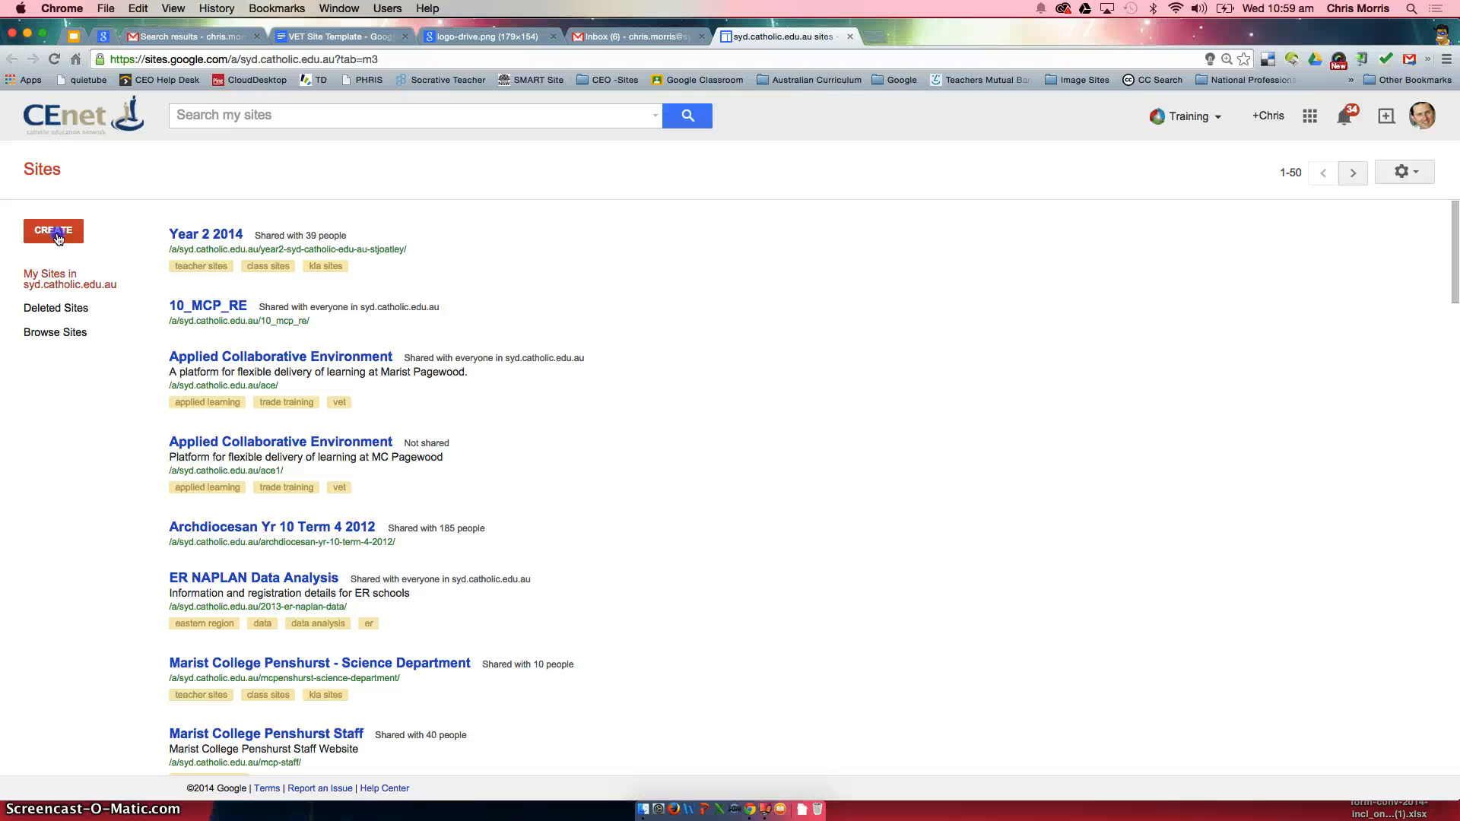
{"action": "left_click", "coordinate": [55, 232]}
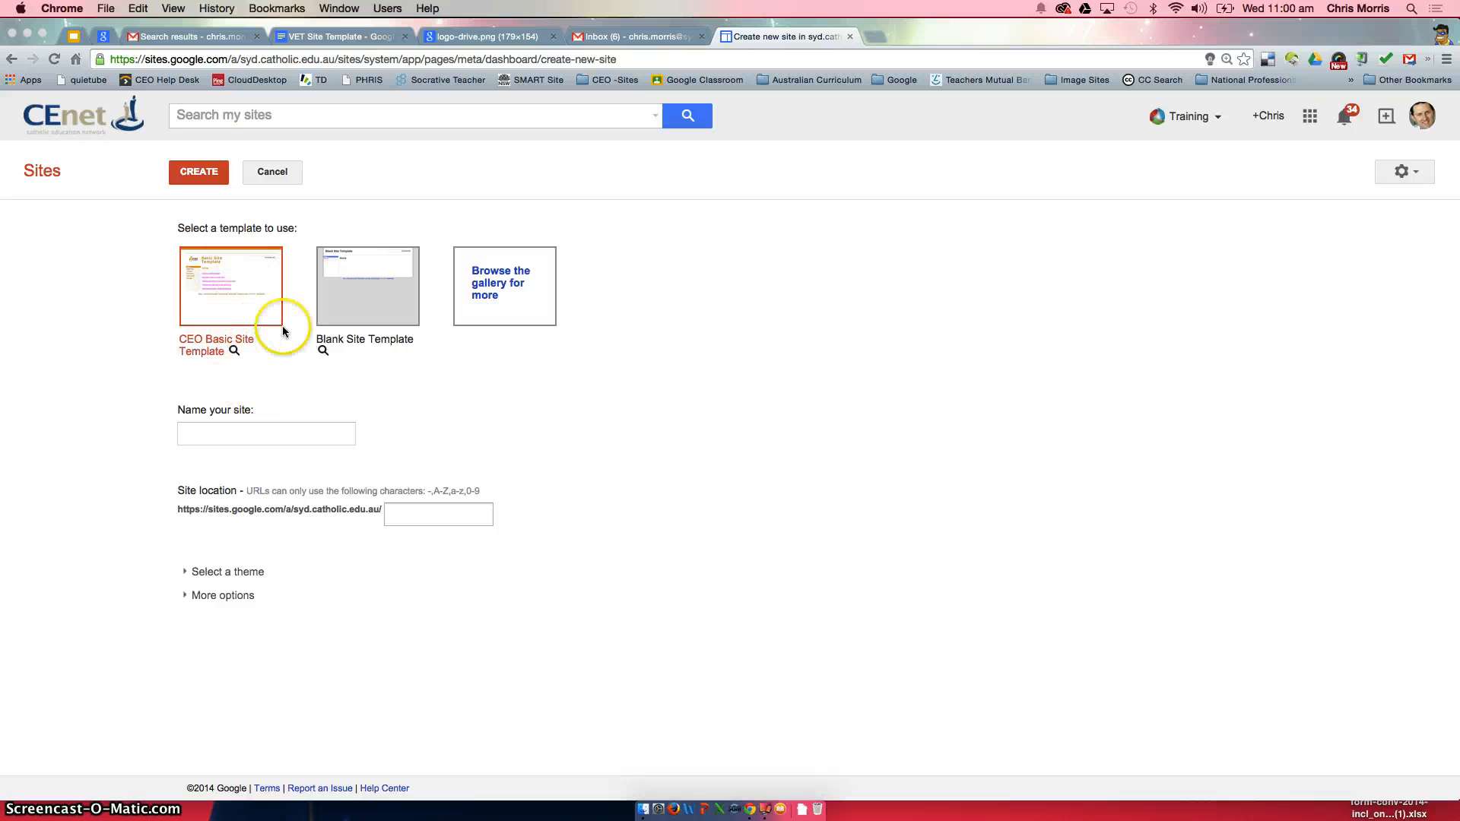
Step: Choose the Blank Site Template and name the new site VET Site
{"action": "left_click", "coordinate": [375, 309]}
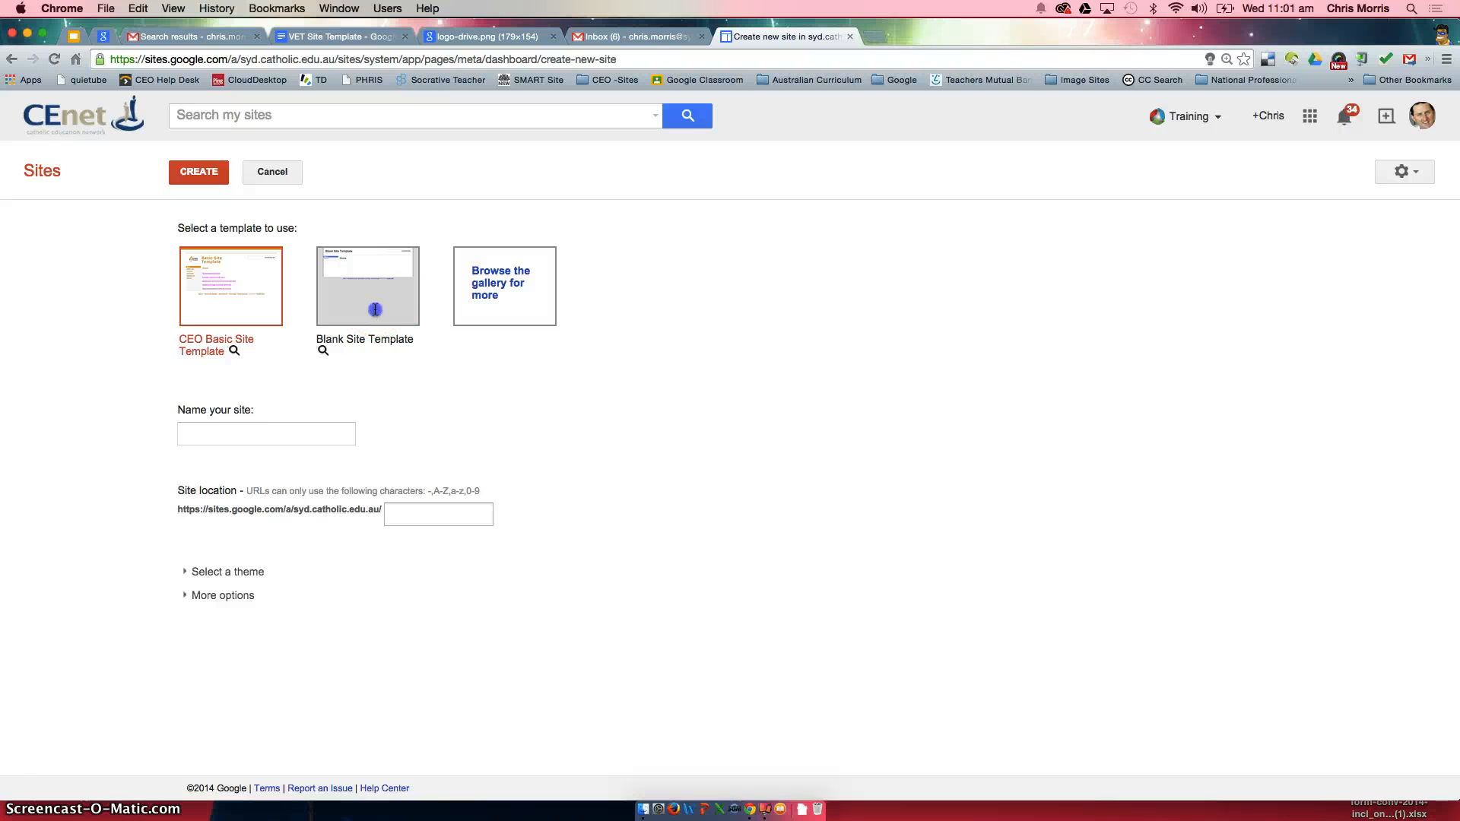
{"action": "left_click", "coordinate": [375, 309]}
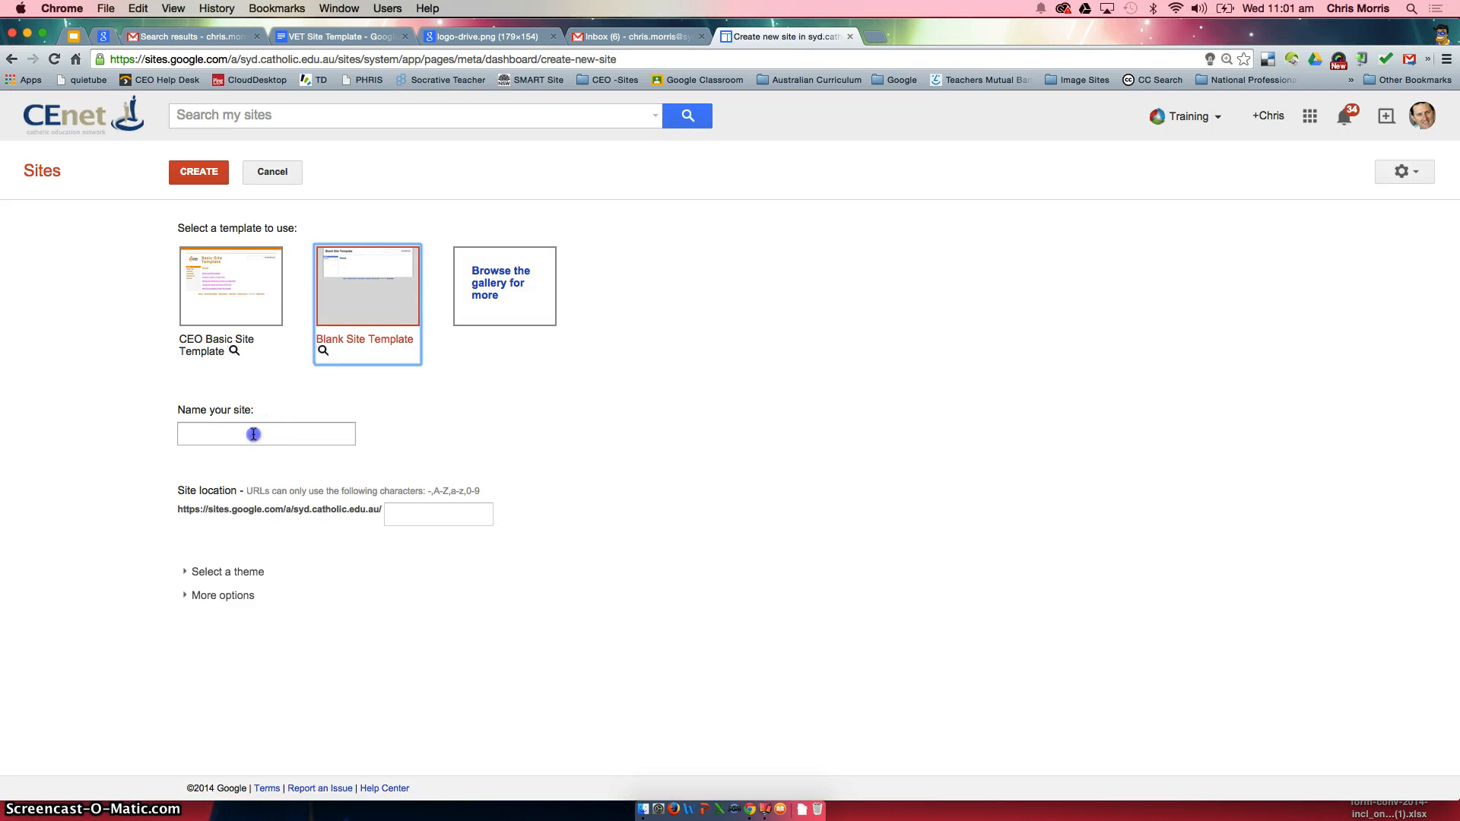
{"action": "left_click", "coordinate": [254, 434]}
{"action": "left_click", "coordinate": [364, 298]}
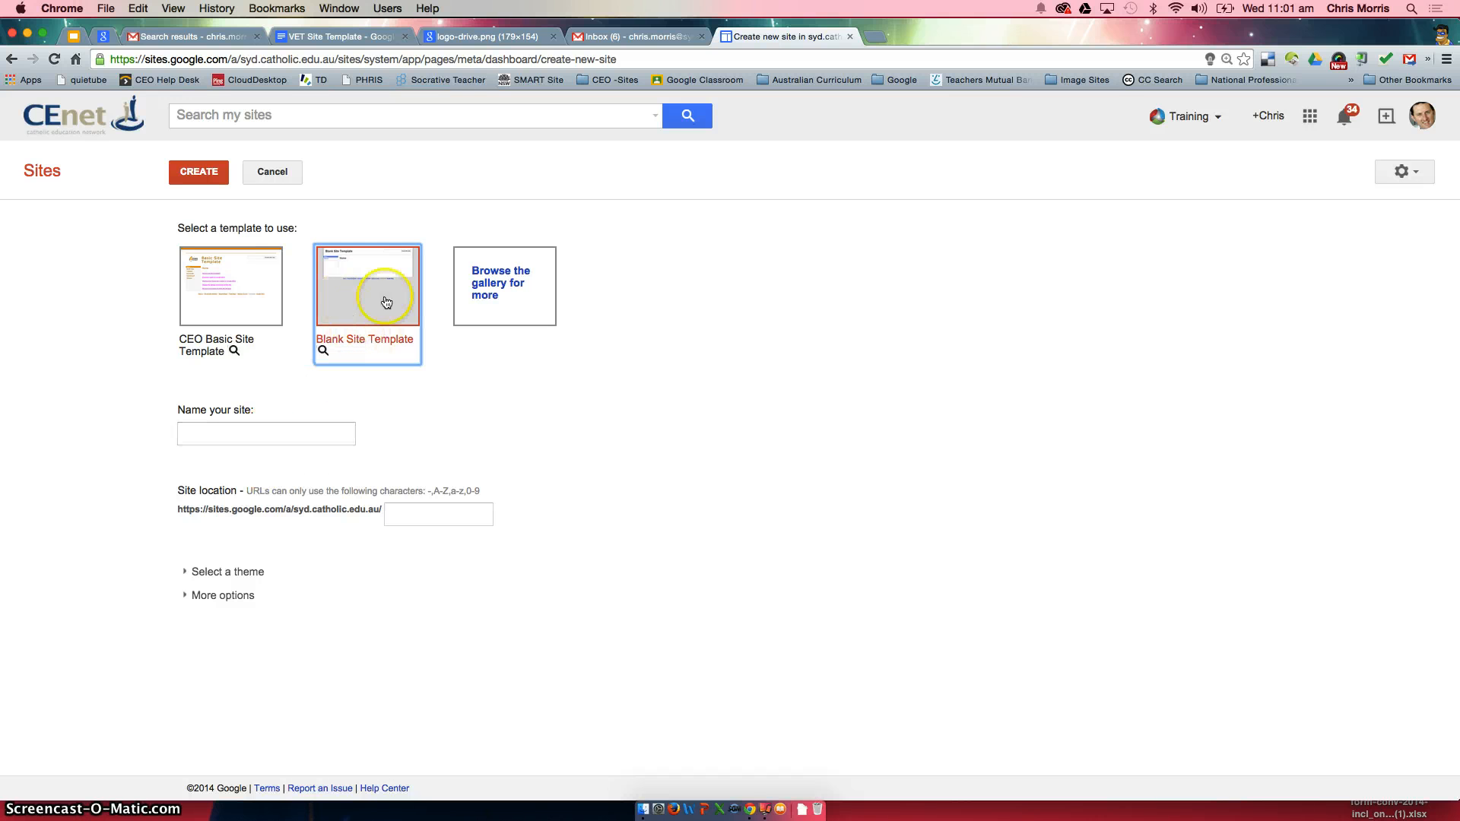
{"action": "left_click", "coordinate": [310, 438]}
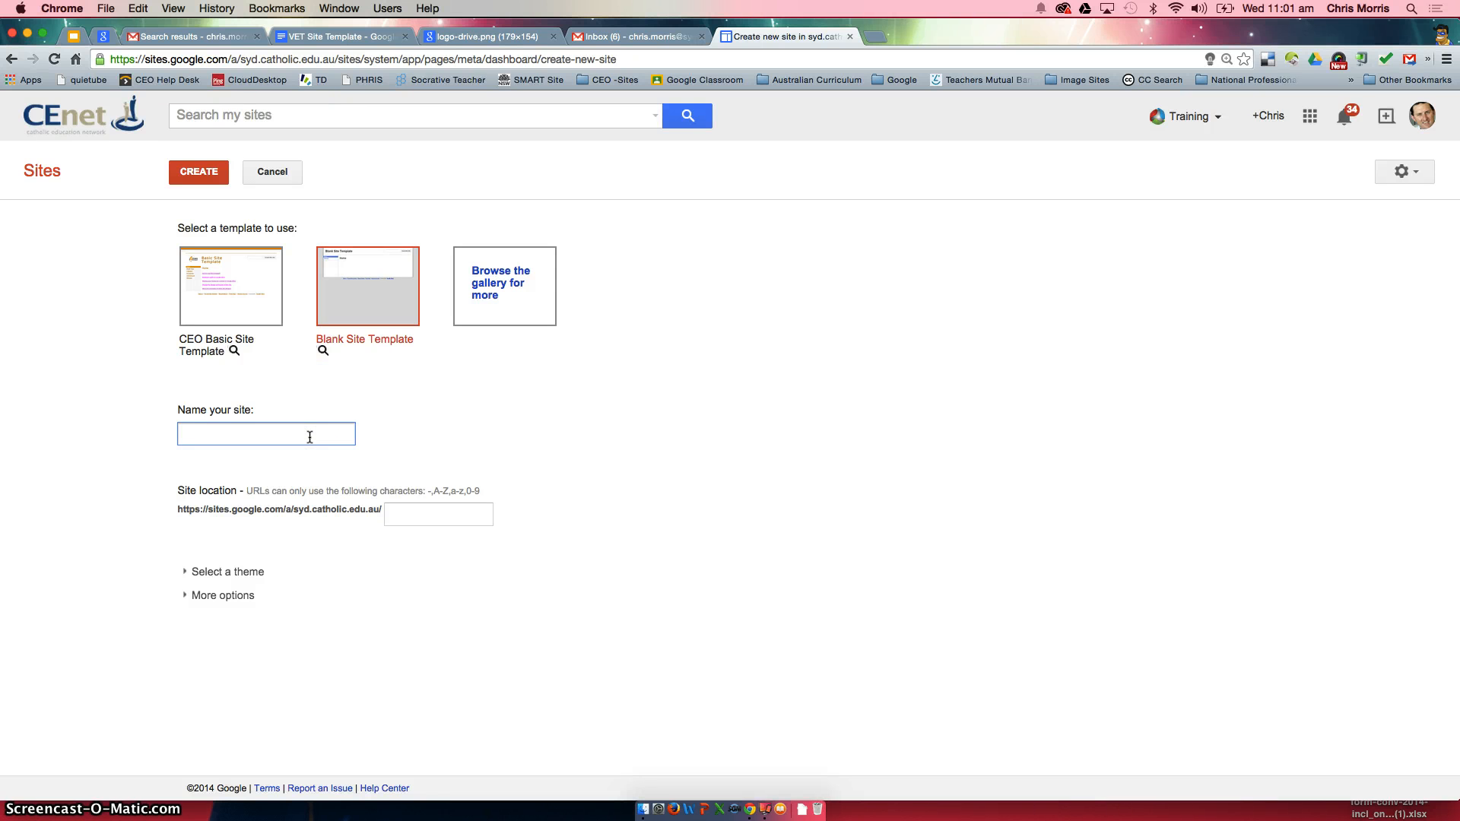
{"action": "type", "text": "VET Site"}
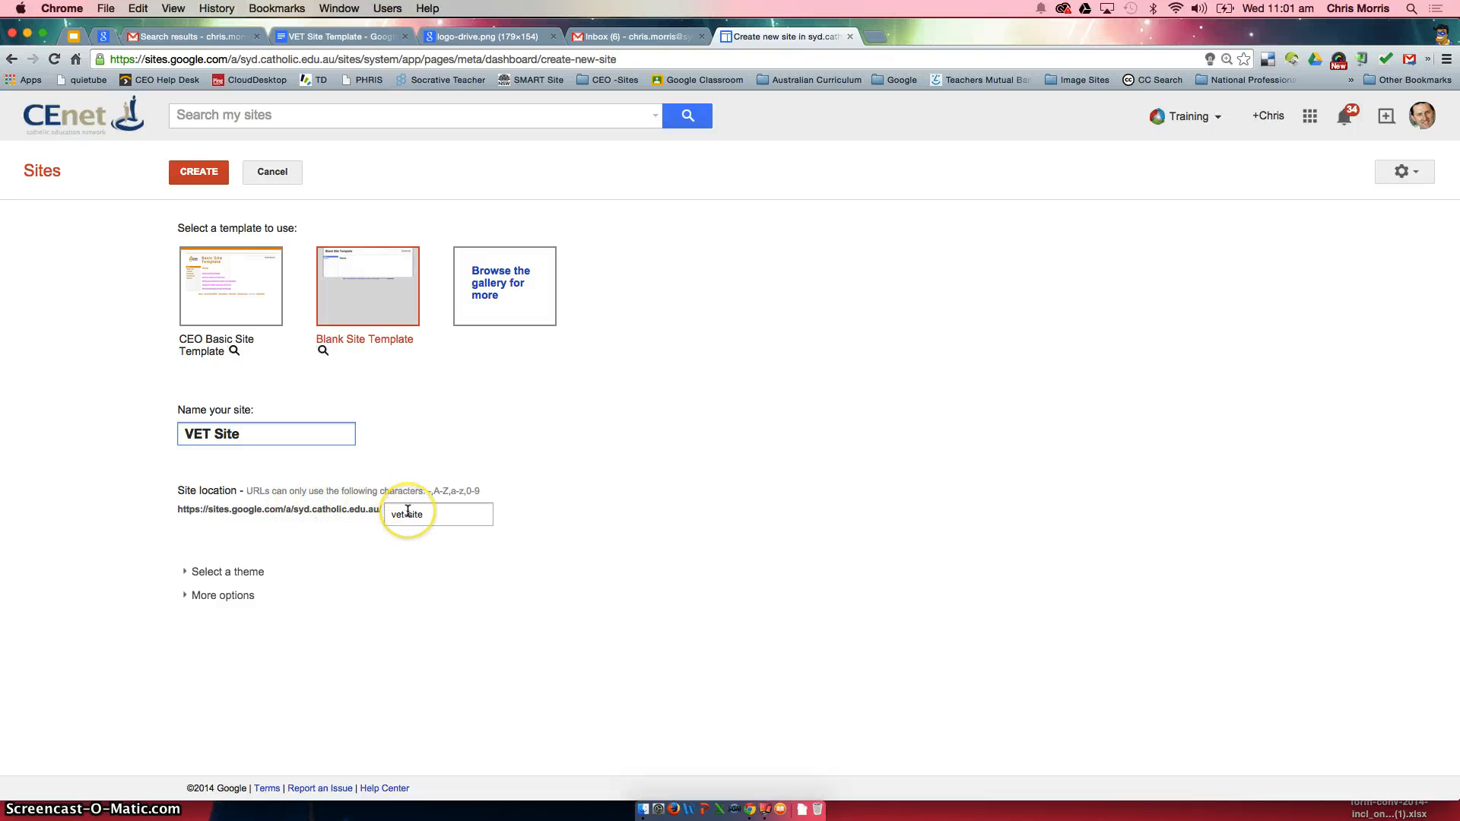
Step: Expand the theme selection and examine the available themes for the new site
{"action": "left_click", "coordinate": [186, 571]}
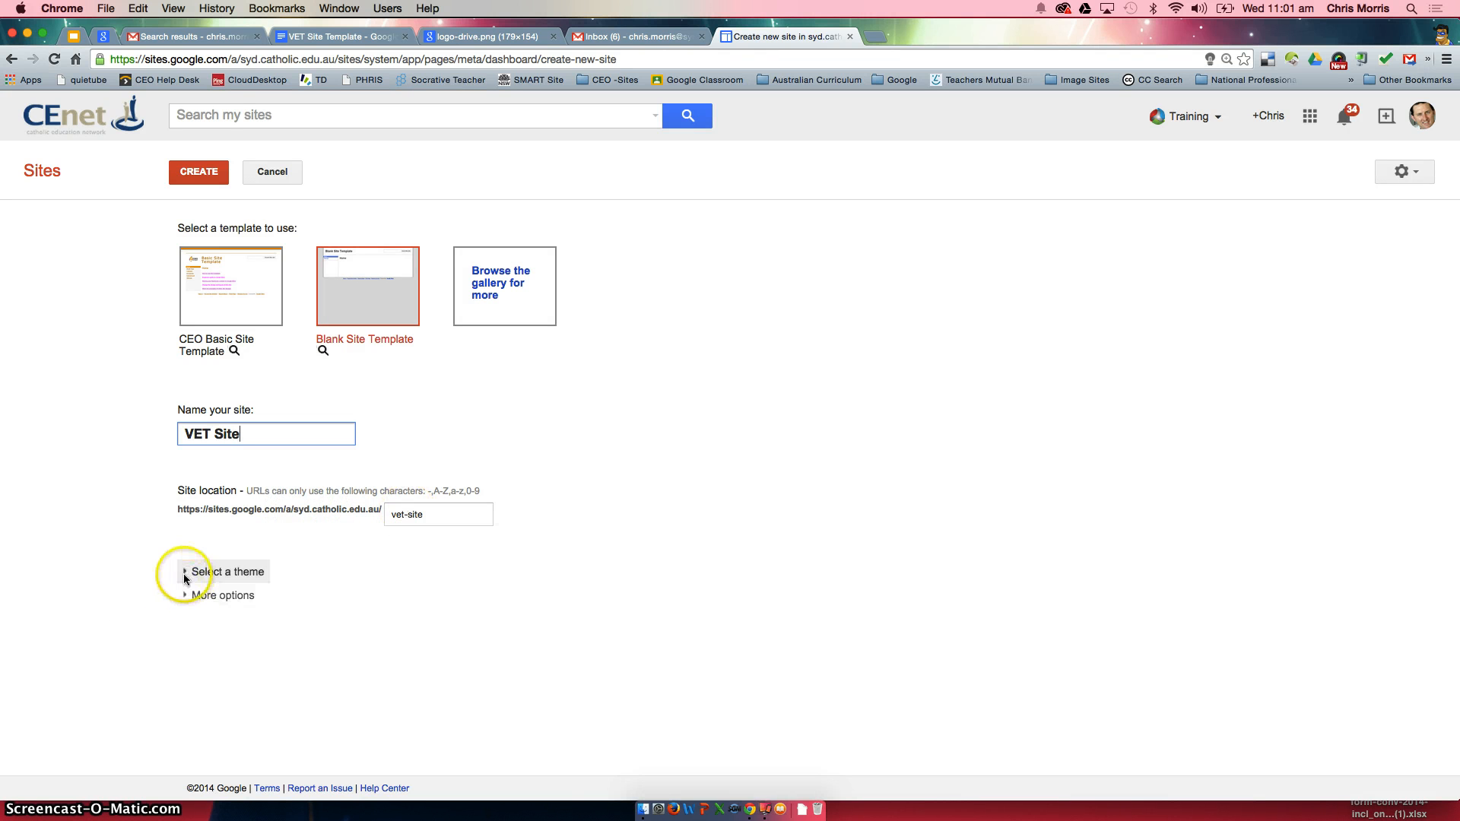
{"action": "left_click", "coordinate": [186, 572]}
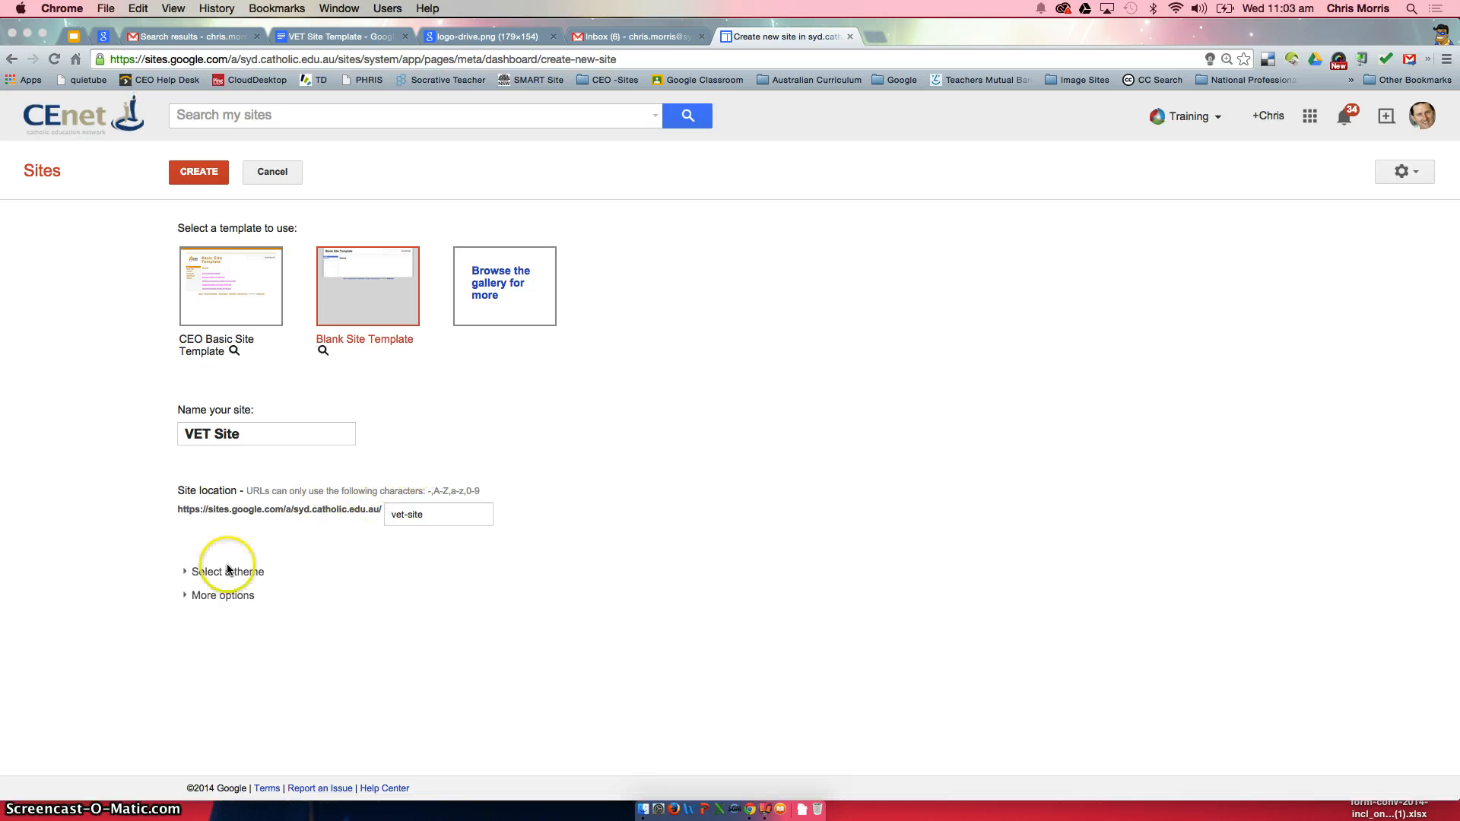
{"action": "left_click", "coordinate": [186, 572]}
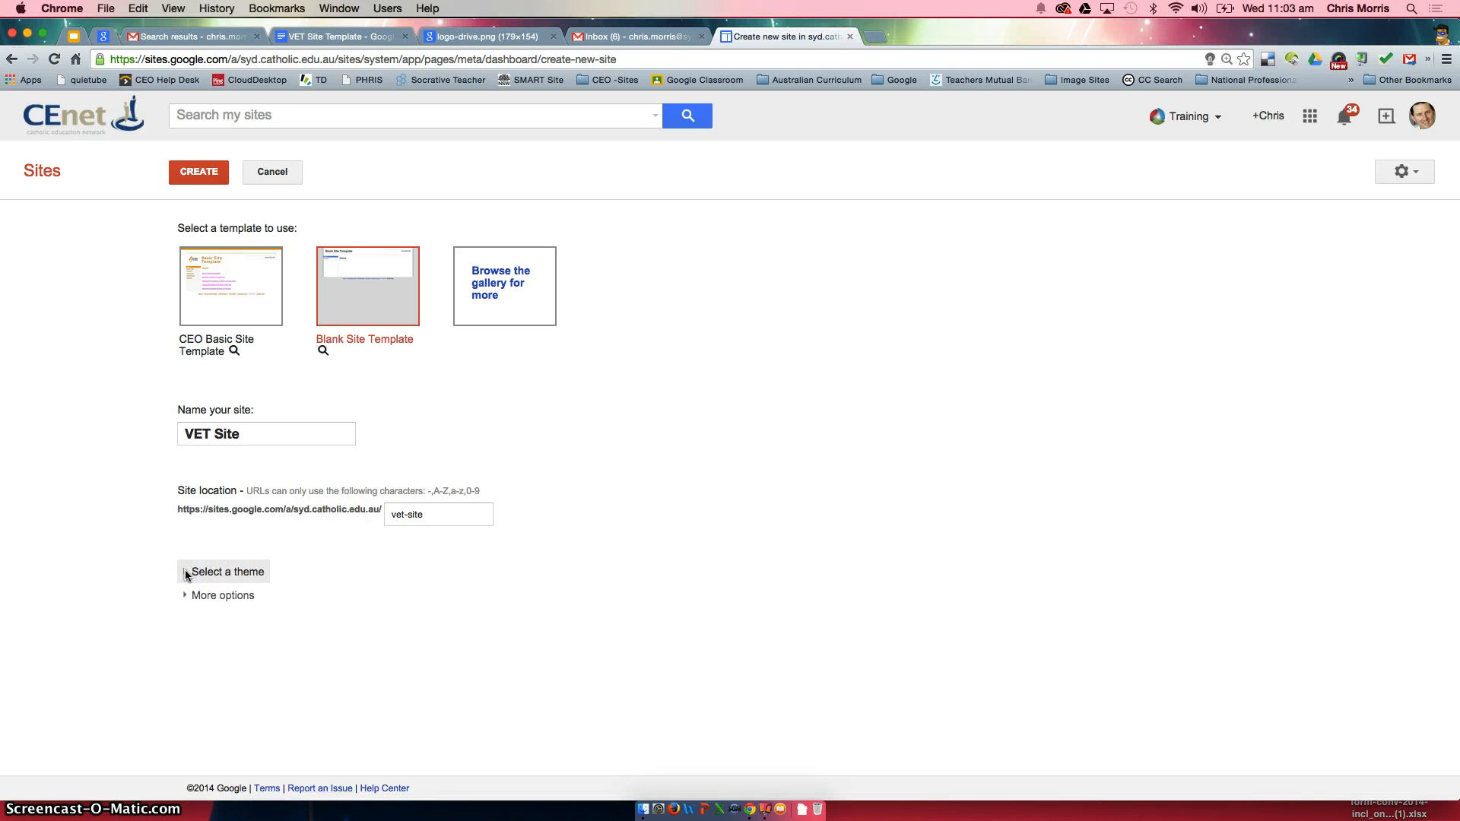
{"action": "left_click", "coordinate": [185, 572]}
{"action": "scroll", "coordinate": [284, 541], "scroll_direction": "down", "scroll_amount": 5}
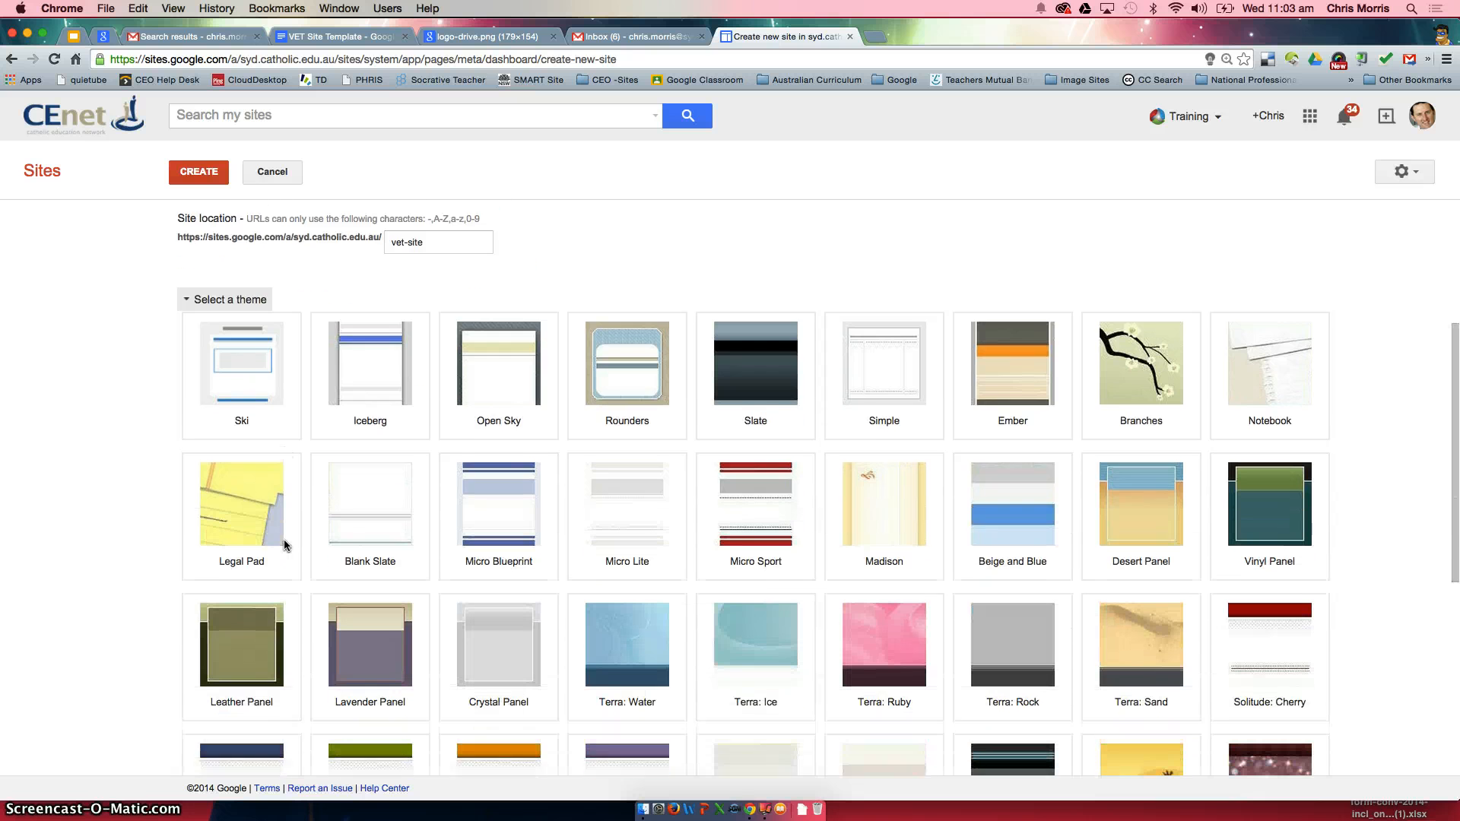
{"action": "scroll", "coordinate": [285, 544], "scroll_direction": "down", "scroll_amount": 1}
{"action": "scroll", "coordinate": [560, 529], "scroll_direction": "up", "scroll_amount": 1}
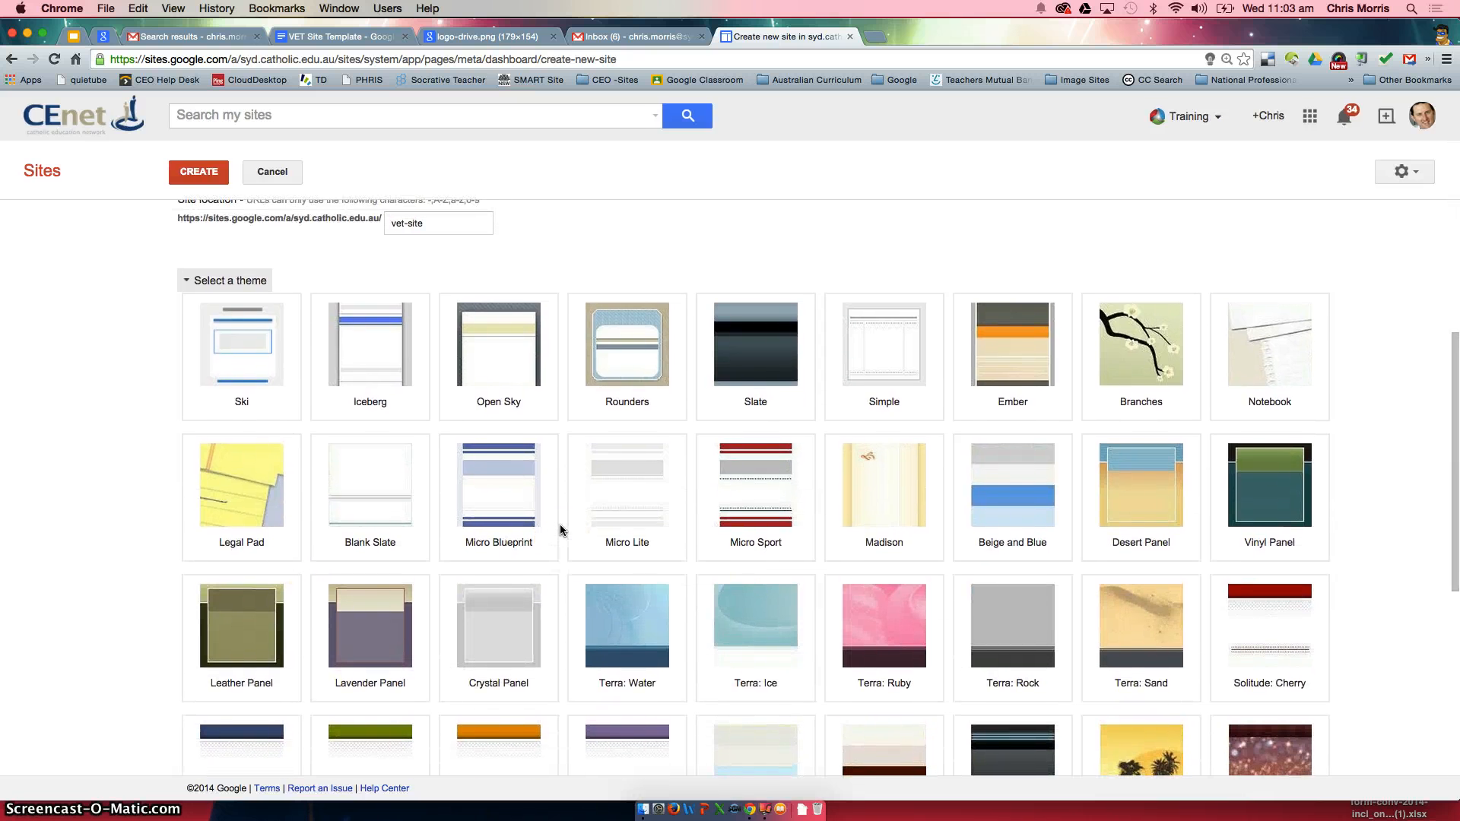
{"action": "scroll", "coordinate": [561, 529], "scroll_direction": "down", "scroll_amount": 3}
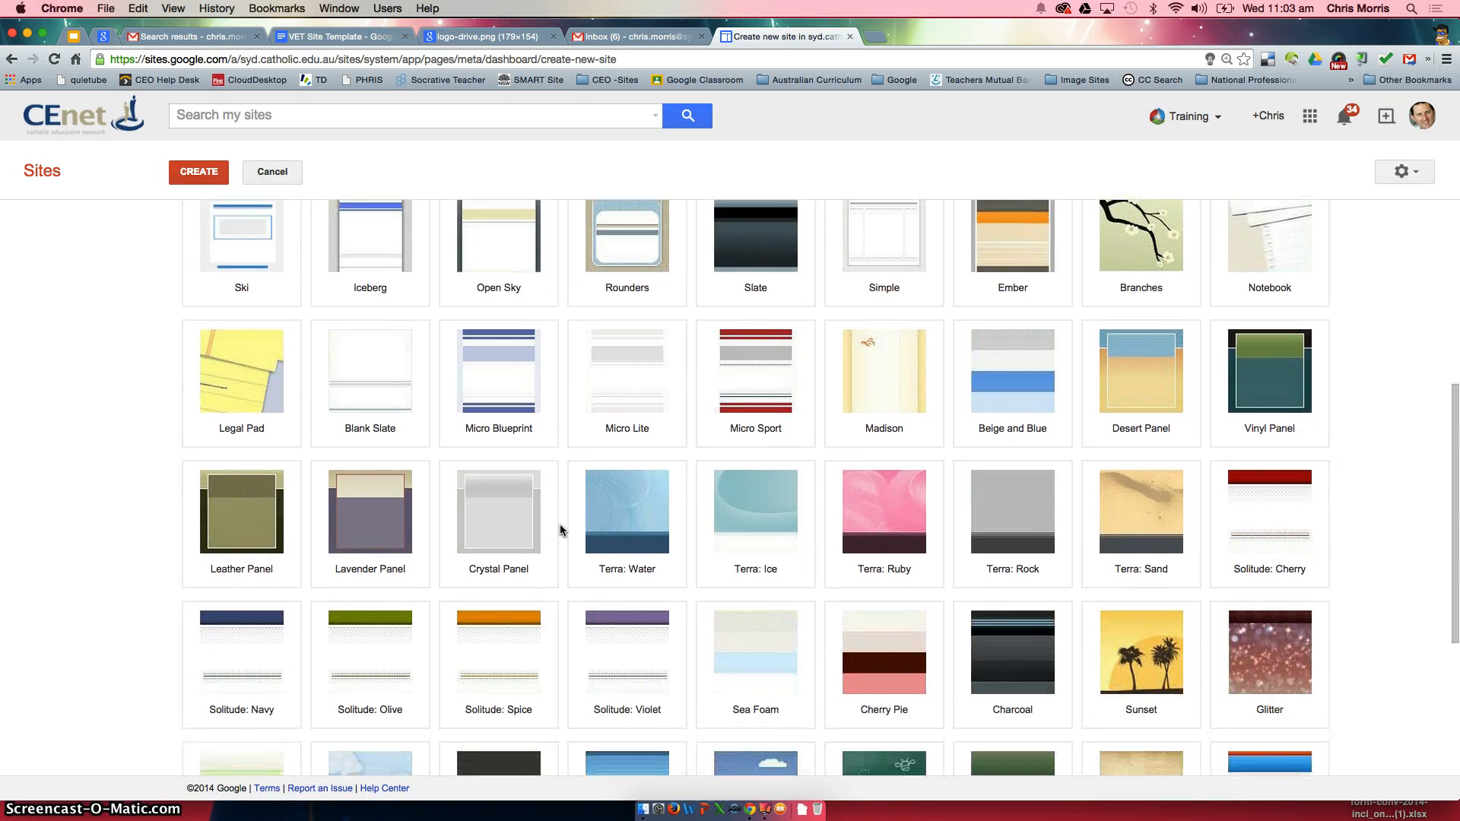
{"action": "scroll", "coordinate": [560, 530], "scroll_direction": "down", "scroll_amount": 8}
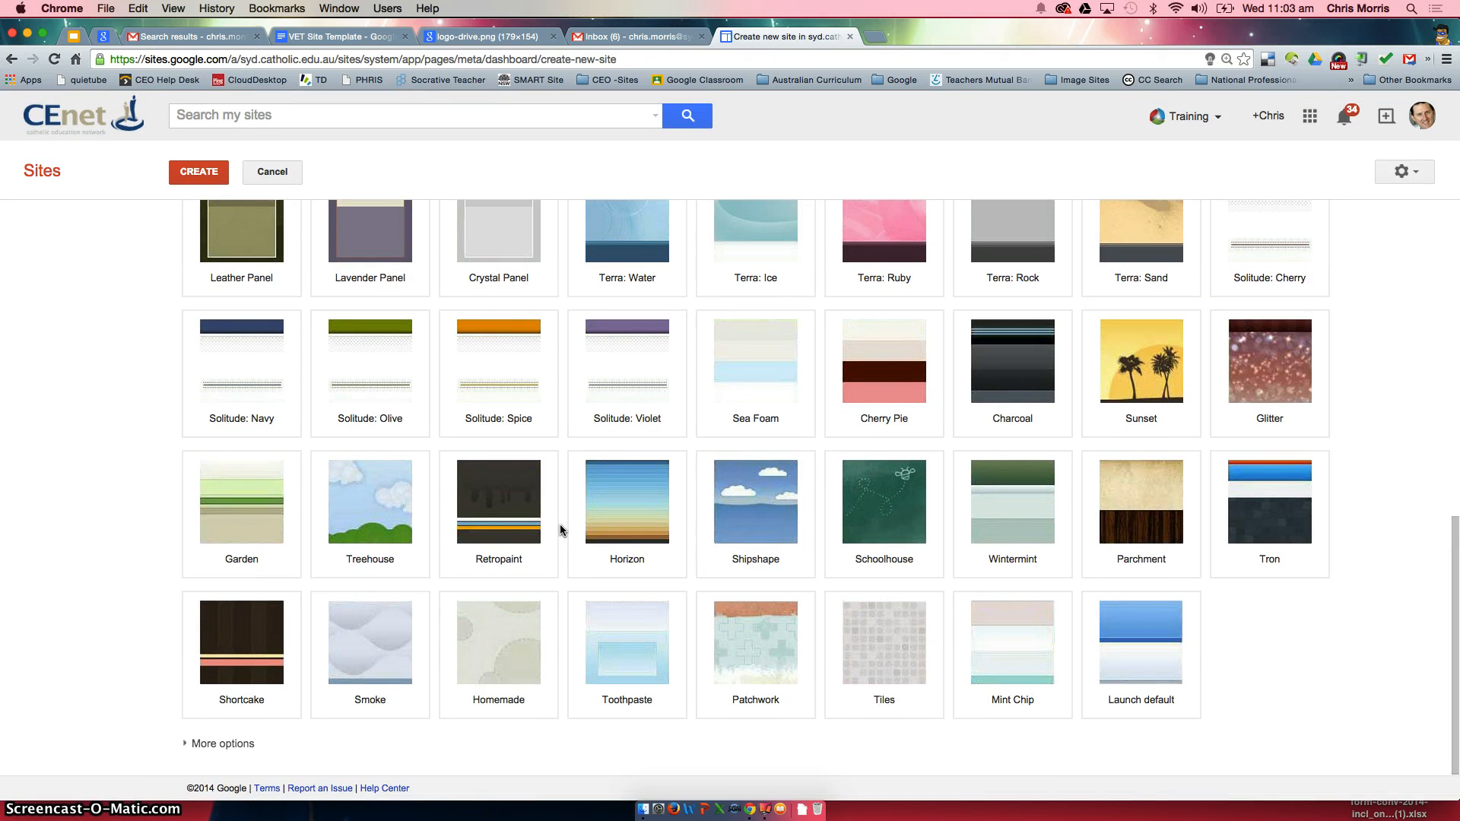
{"action": "scroll", "coordinate": [560, 529], "scroll_direction": "up", "scroll_amount": 5}
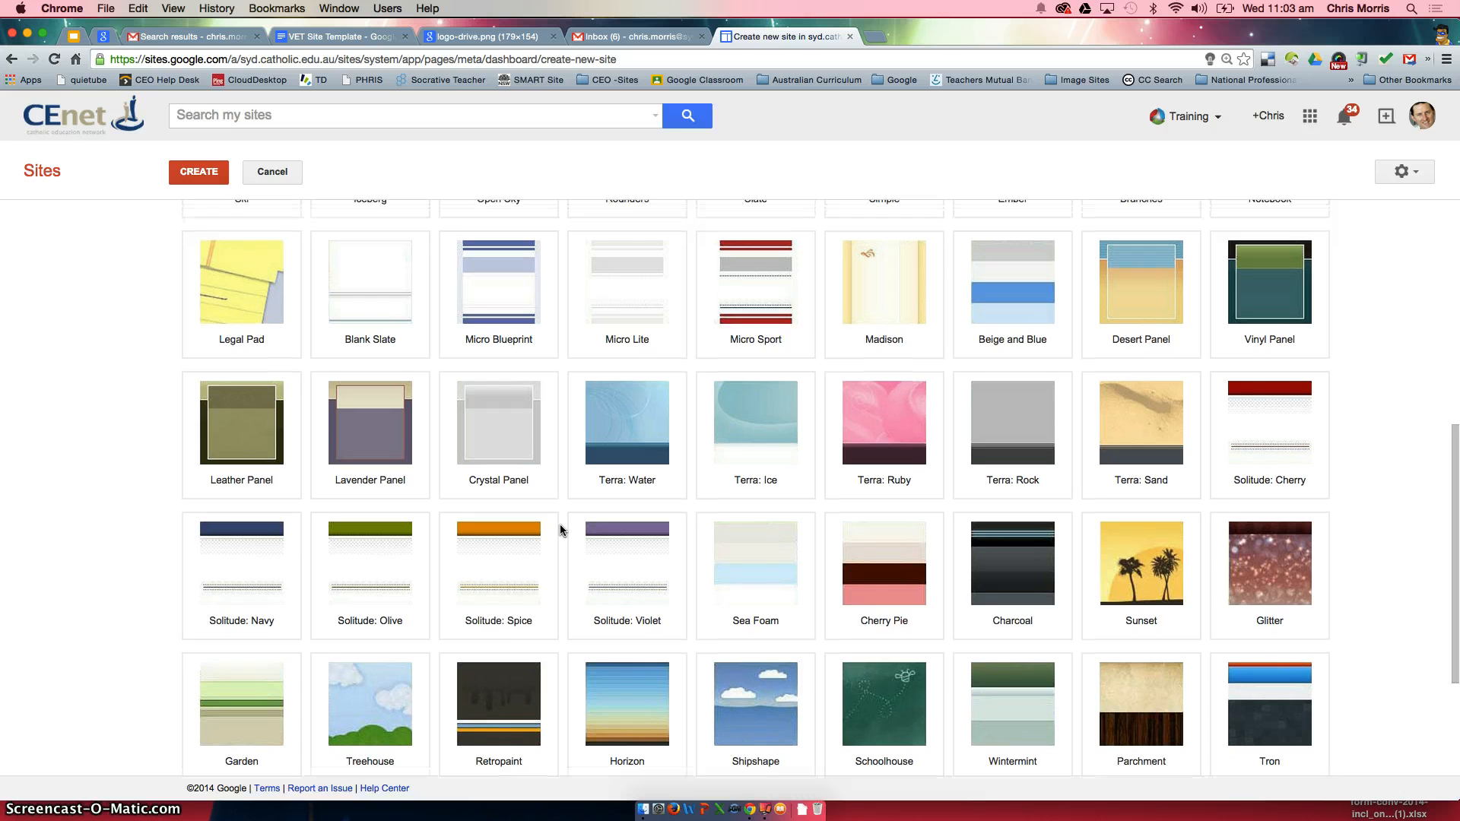
{"action": "key", "text": "super+minus"}
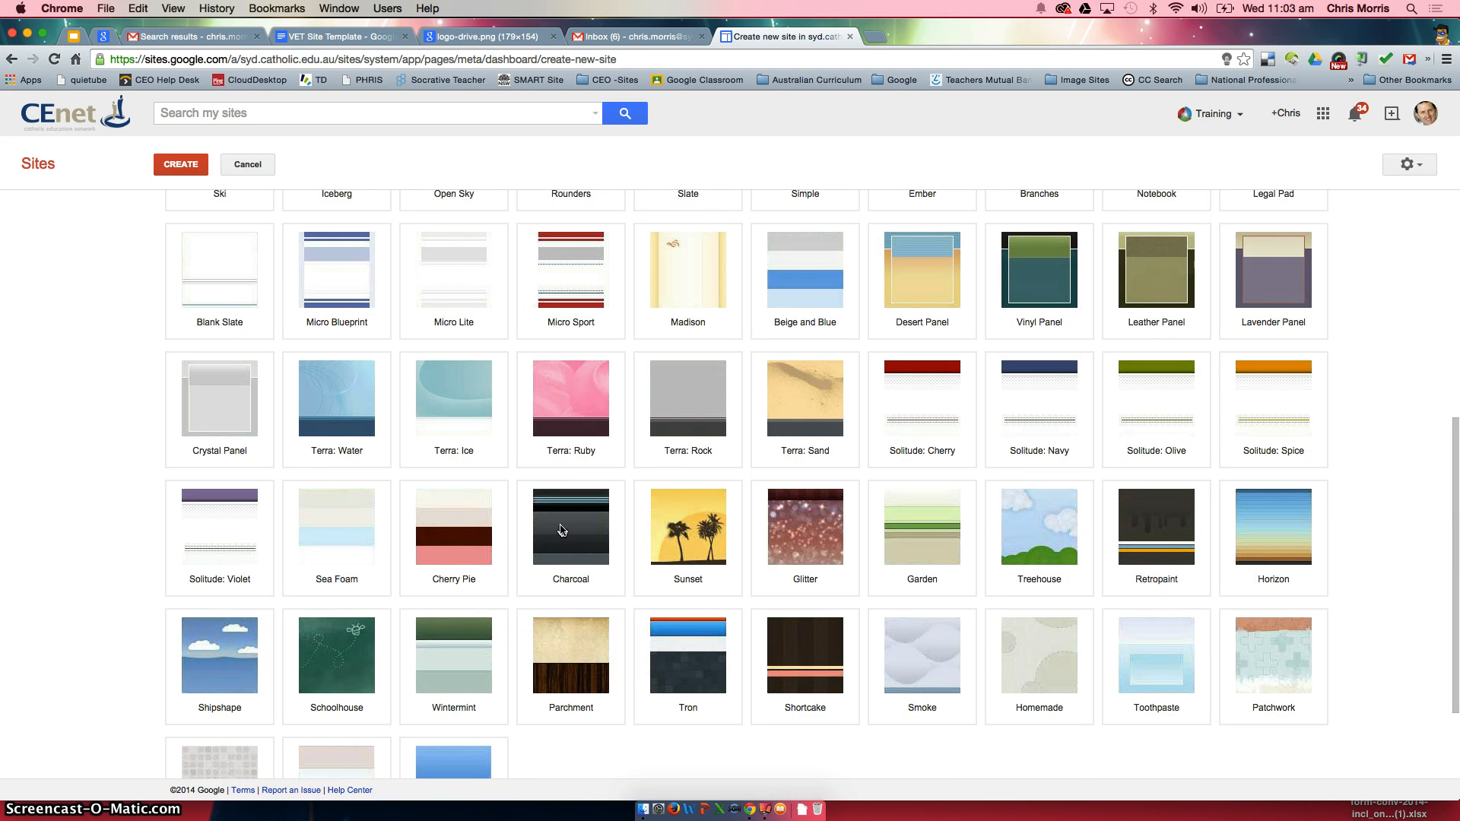
{"action": "key", "text": "super+minus"}
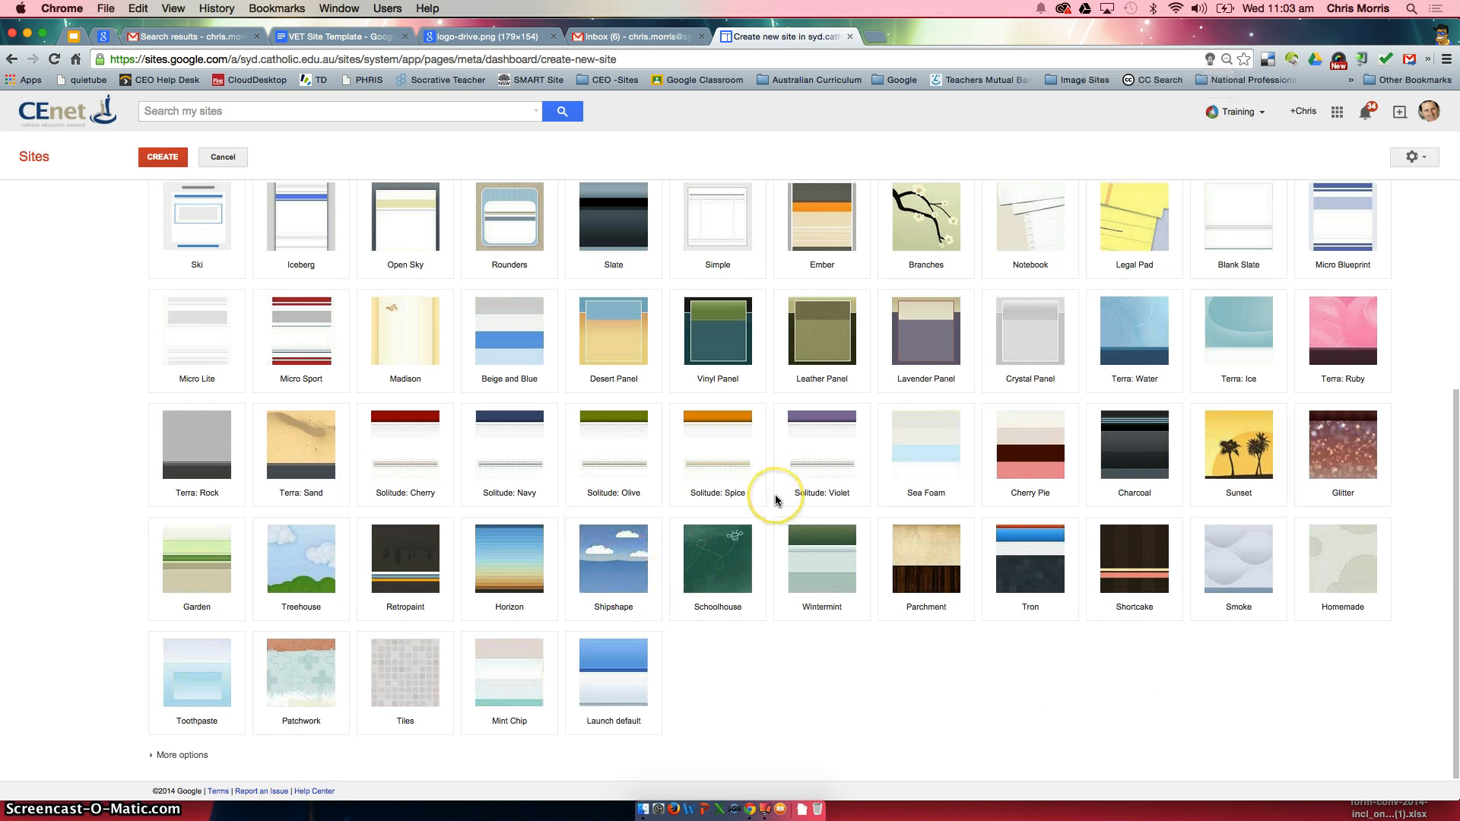
{"action": "scroll", "coordinate": [772, 495], "scroll_direction": "up", "scroll_amount": 2}
{"action": "scroll", "coordinate": [776, 502], "scroll_direction": "up", "scroll_amount": 3}
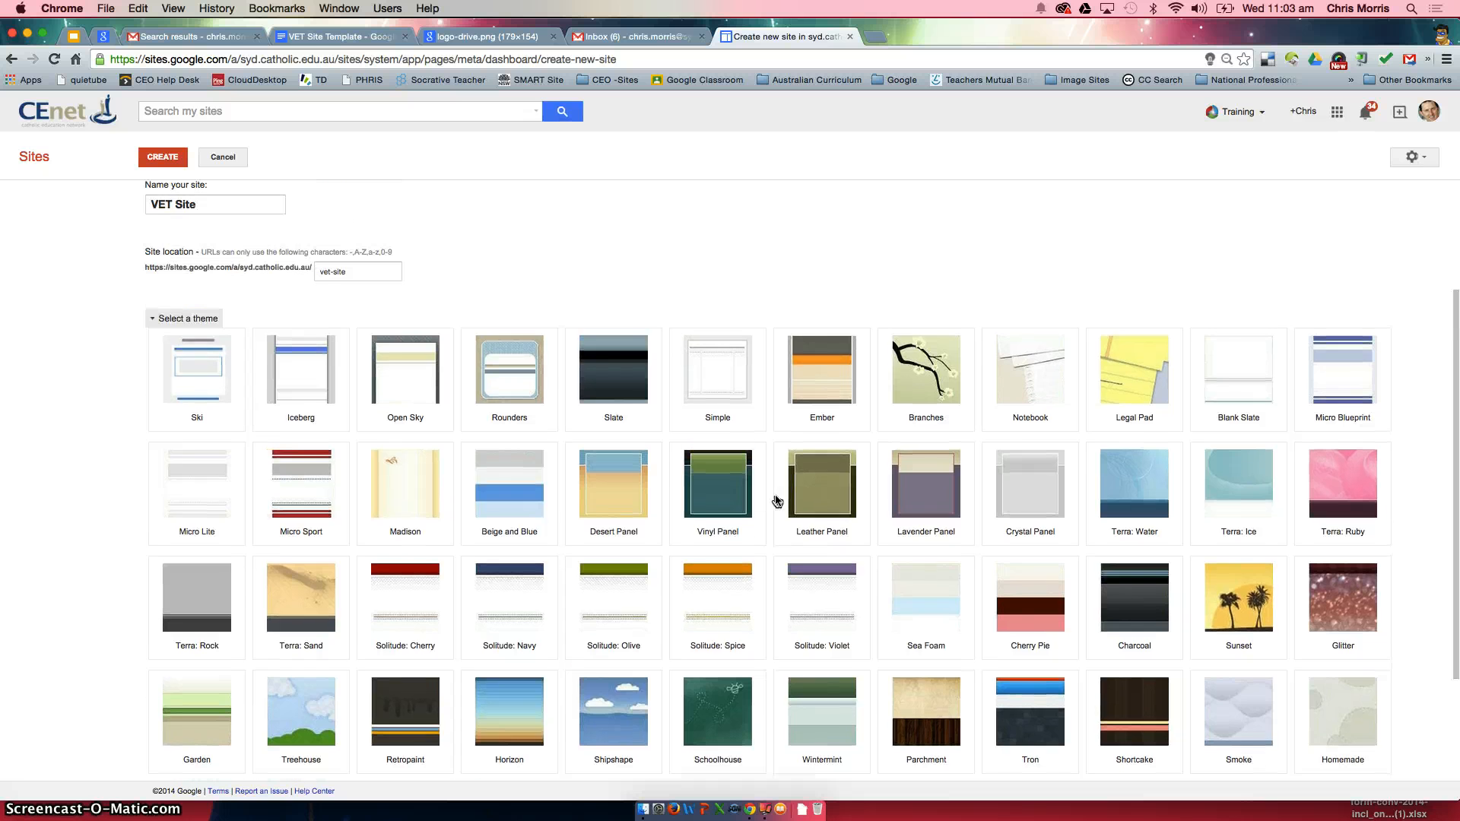
{"action": "key", "text": "super+minus"}
{"action": "key", "text": "super+equal"}
{"action": "key", "text": "super+equal"}
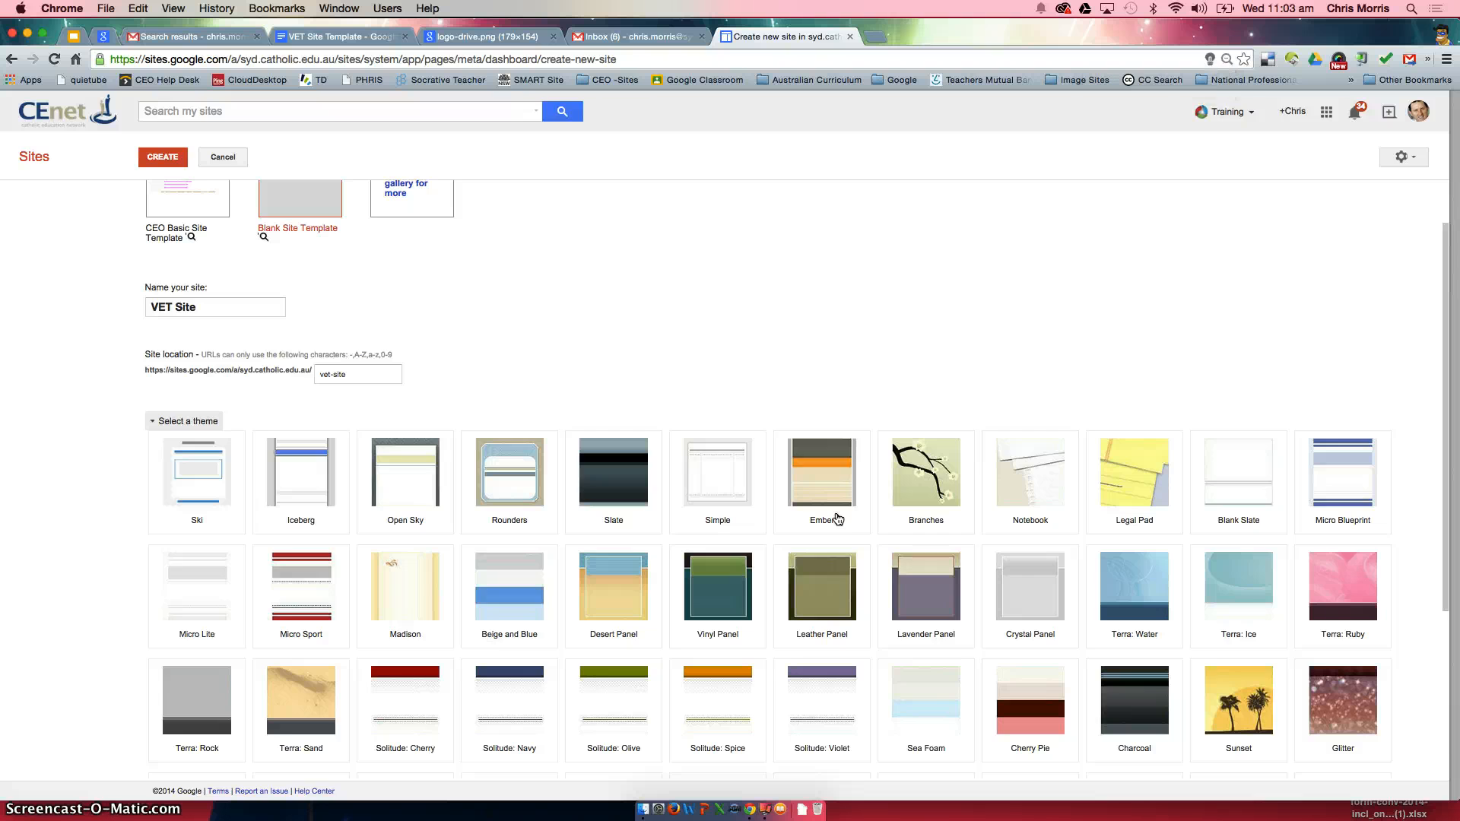
{"action": "key", "text": "super+equal"}
{"action": "scroll", "coordinate": [938, 596], "scroll_direction": "down", "scroll_amount": 3}
{"action": "scroll", "coordinate": [940, 598], "scroll_direction": "down", "scroll_amount": 3}
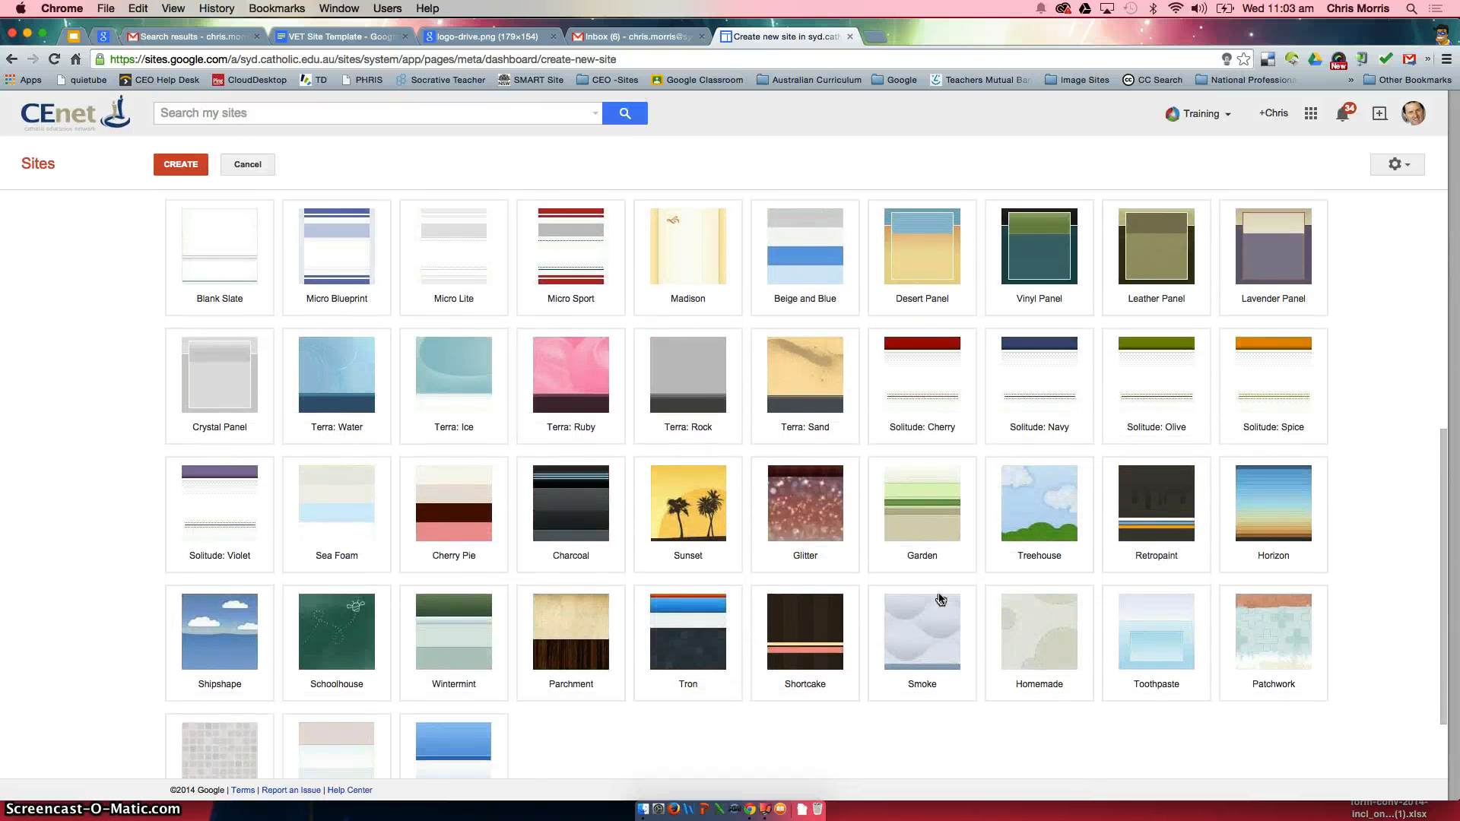
{"action": "scroll", "coordinate": [940, 598], "scroll_direction": "up", "scroll_amount": 2}
{"action": "scroll", "coordinate": [940, 599], "scroll_direction": "up", "scroll_amount": 2}
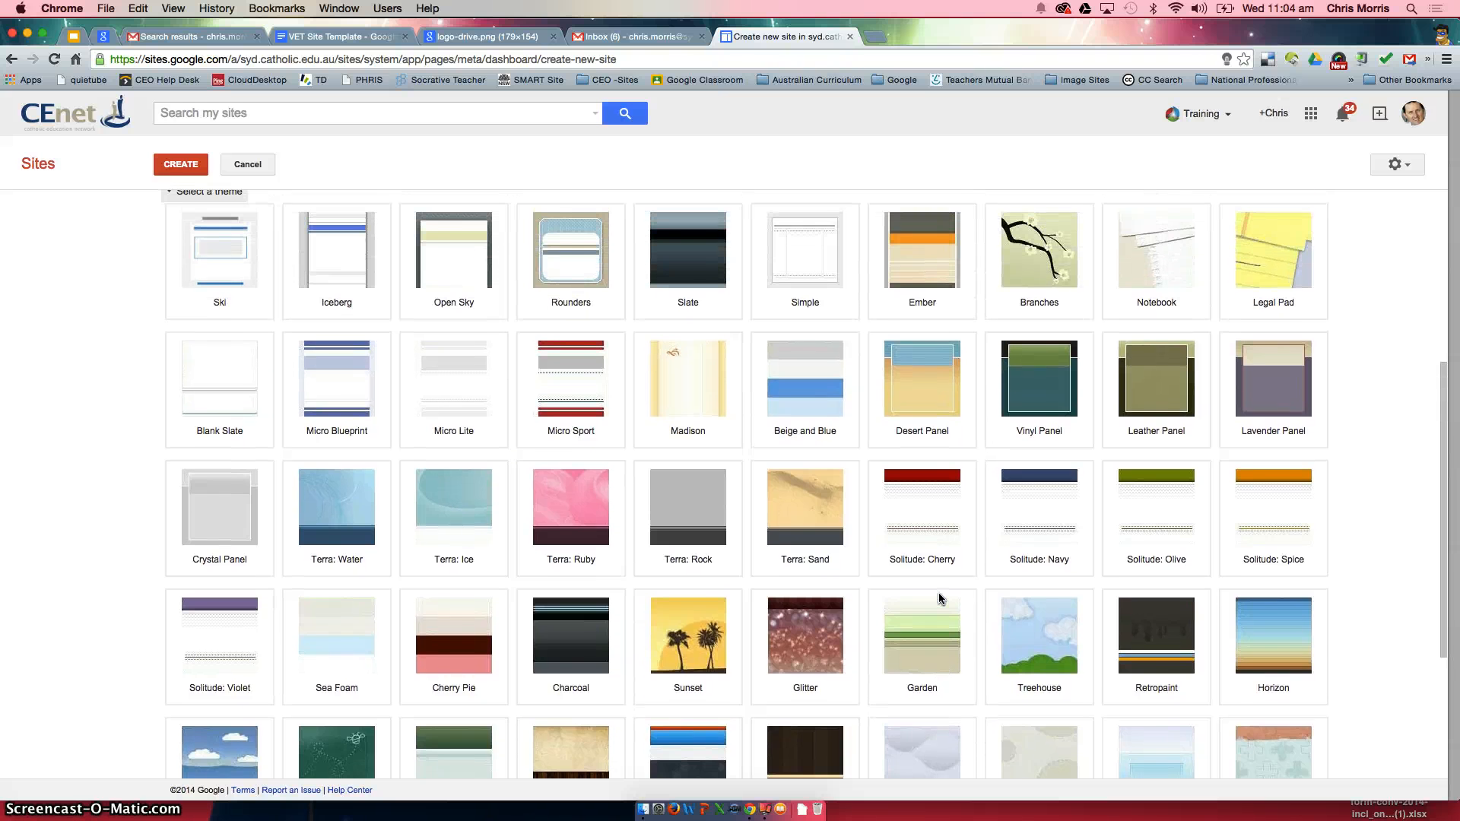
{"action": "scroll", "coordinate": [939, 599], "scroll_direction": "up", "scroll_amount": 1}
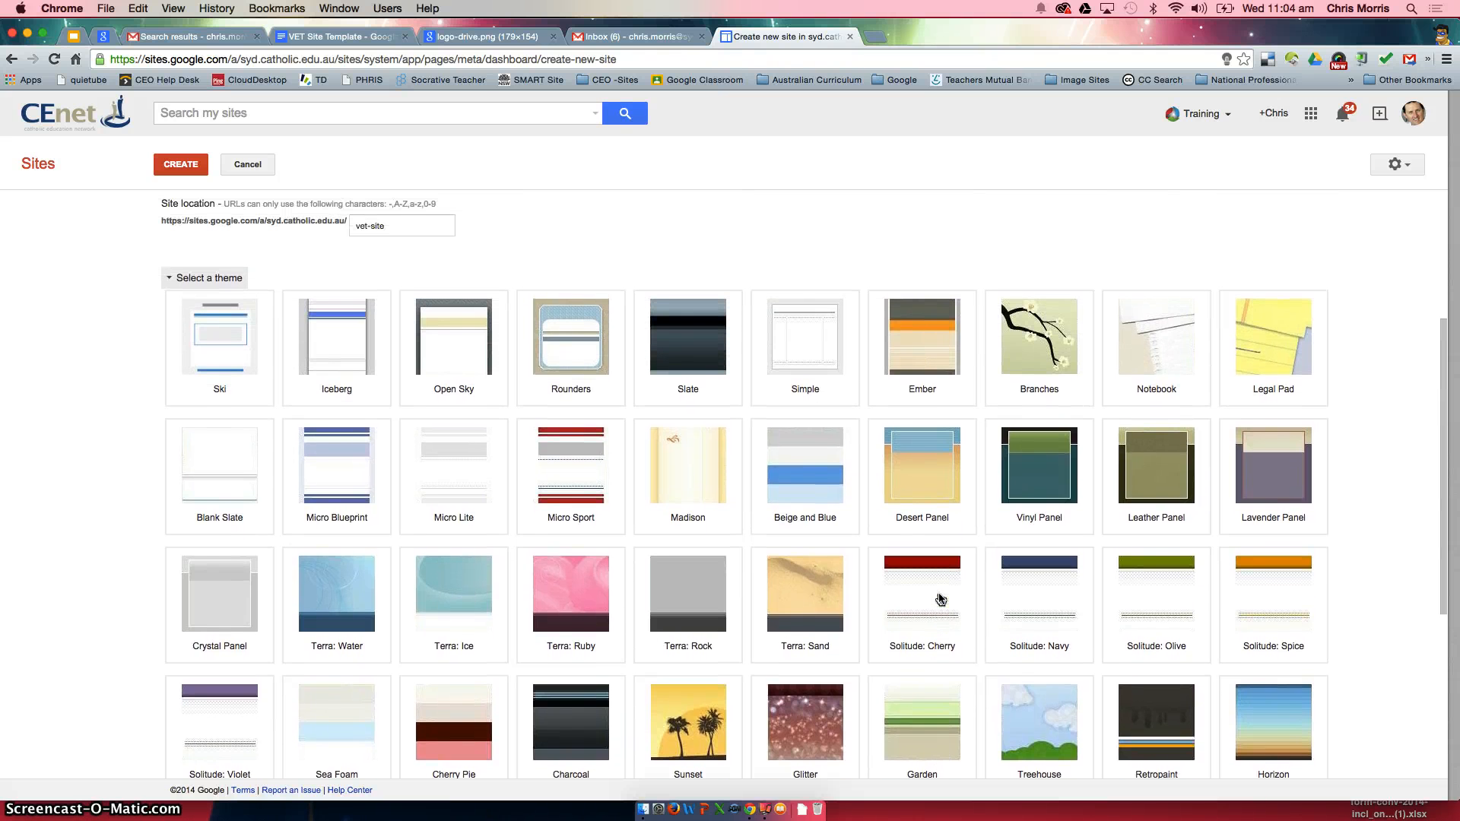
Step: Choose the Blank Slate theme for the site and collapse the theme selection
{"action": "left_click", "coordinate": [221, 459]}
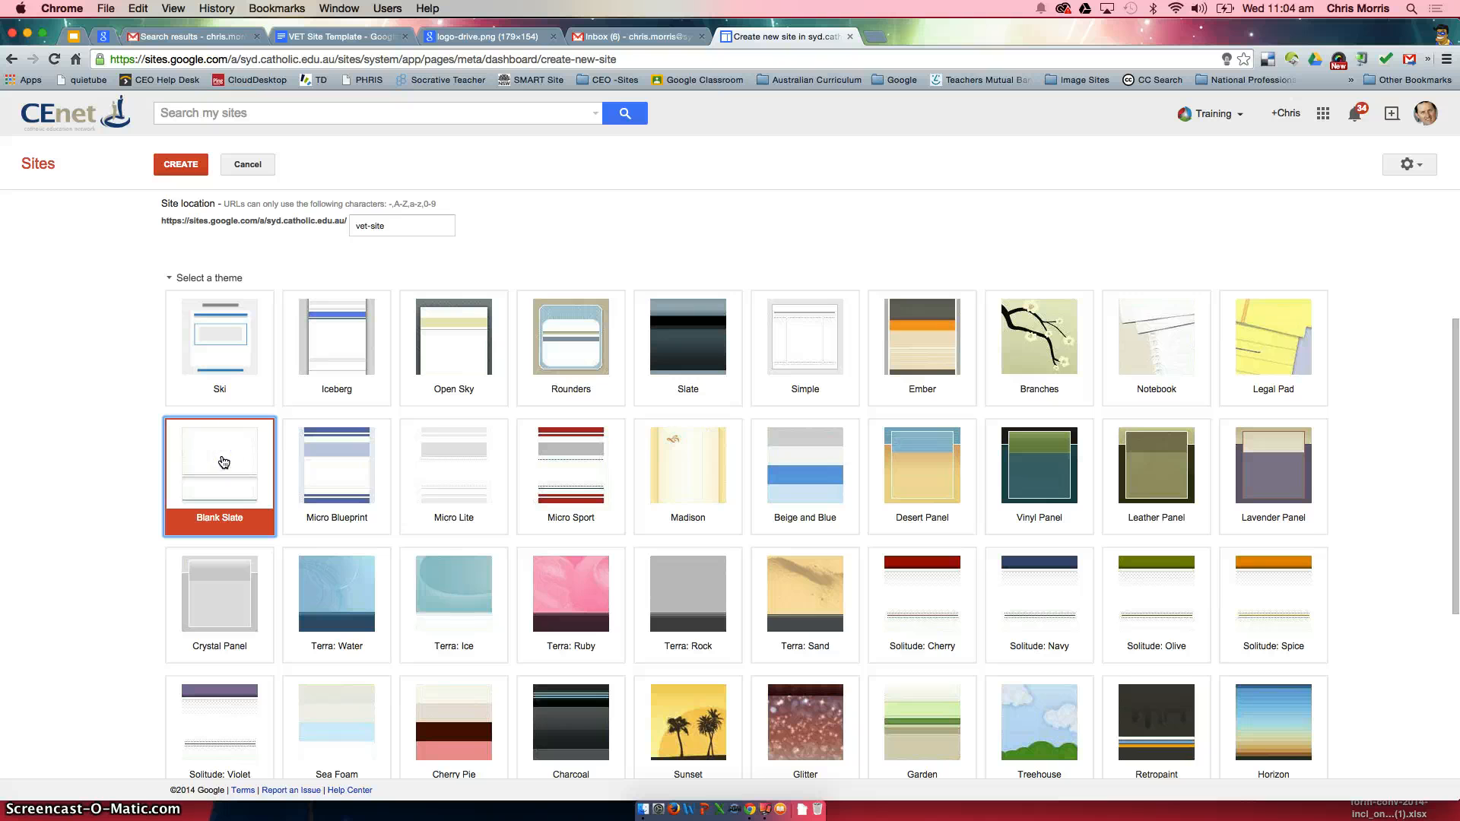
{"action": "scroll", "coordinate": [433, 251], "scroll_direction": "down", "scroll_amount": 1}
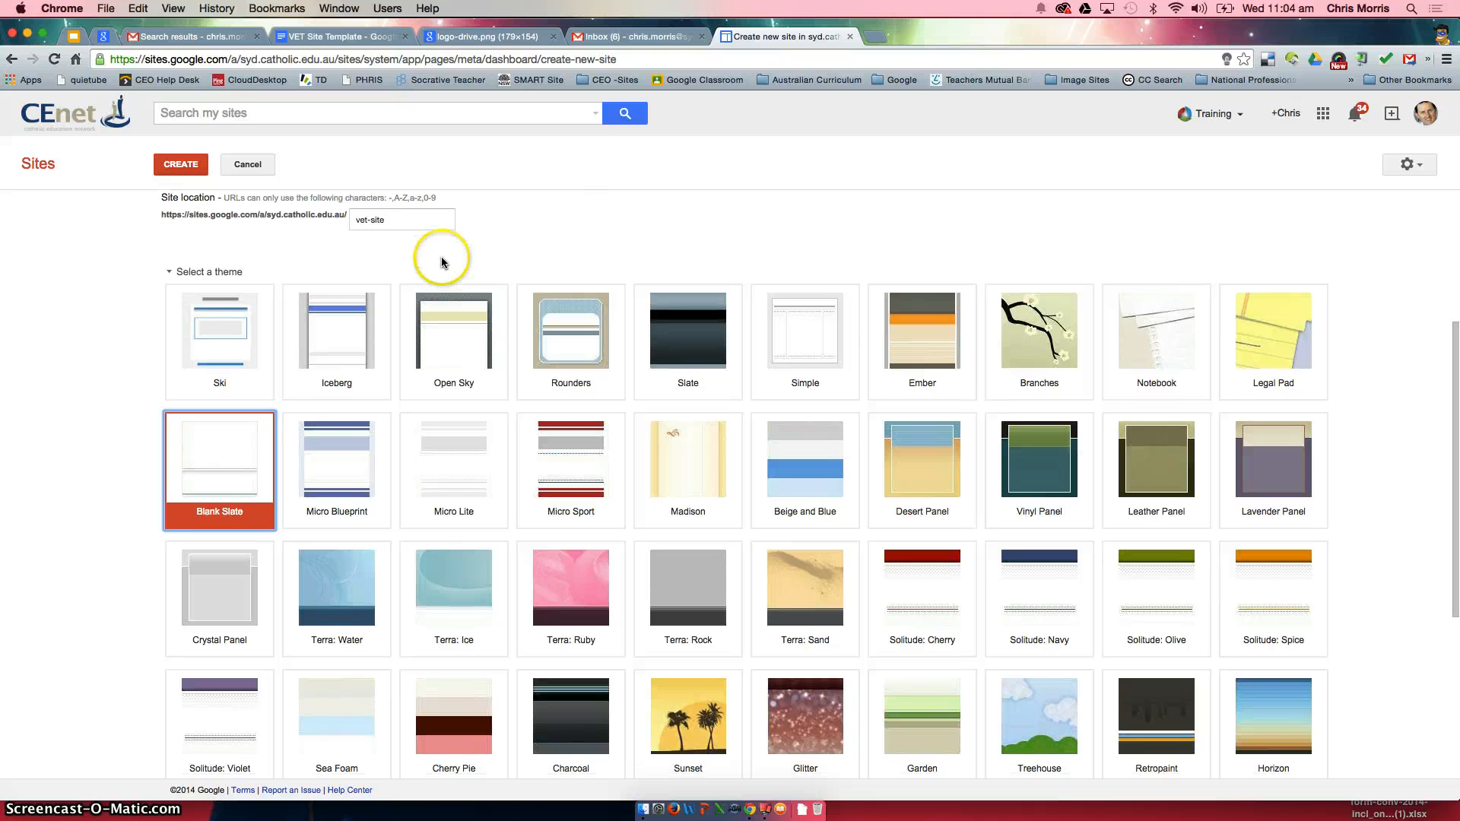
{"action": "left_click", "coordinate": [160, 272]}
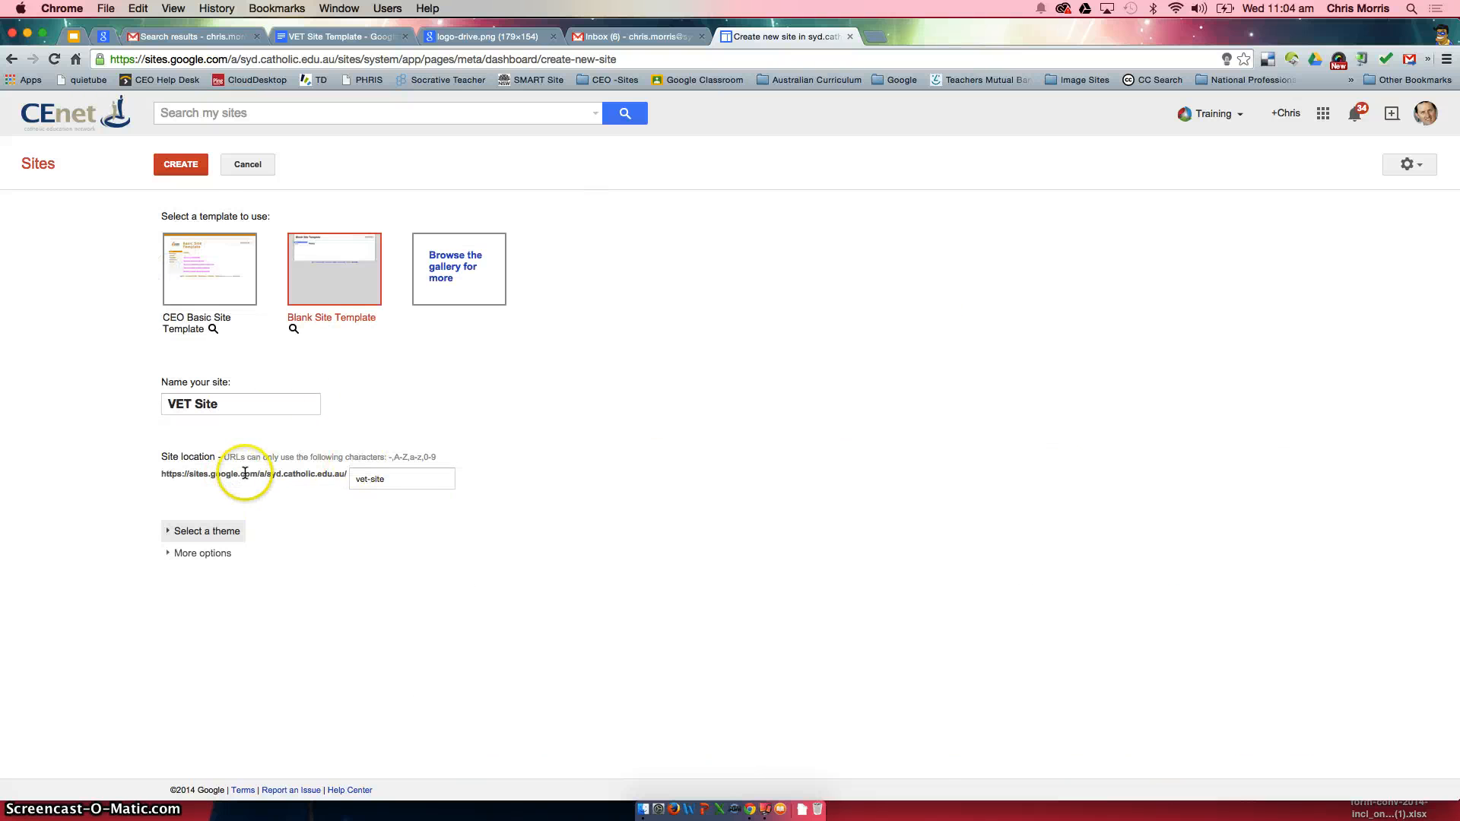
Step: Expand the additional site options and enter the site categories "VET, VETCompliance, VETpedagogy"
{"action": "left_click", "coordinate": [167, 552]}
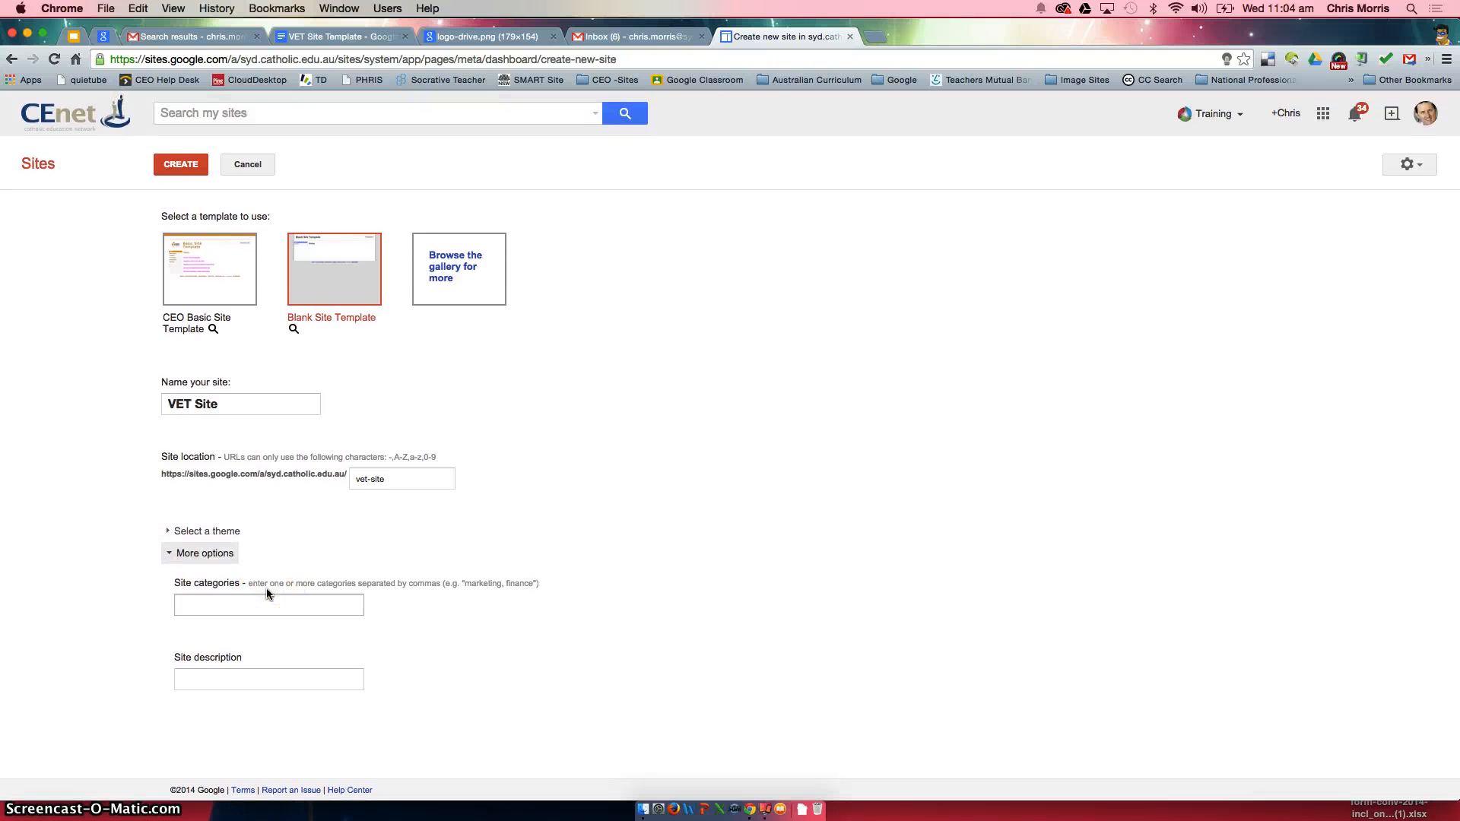
{"action": "key", "text": "super+minus"}
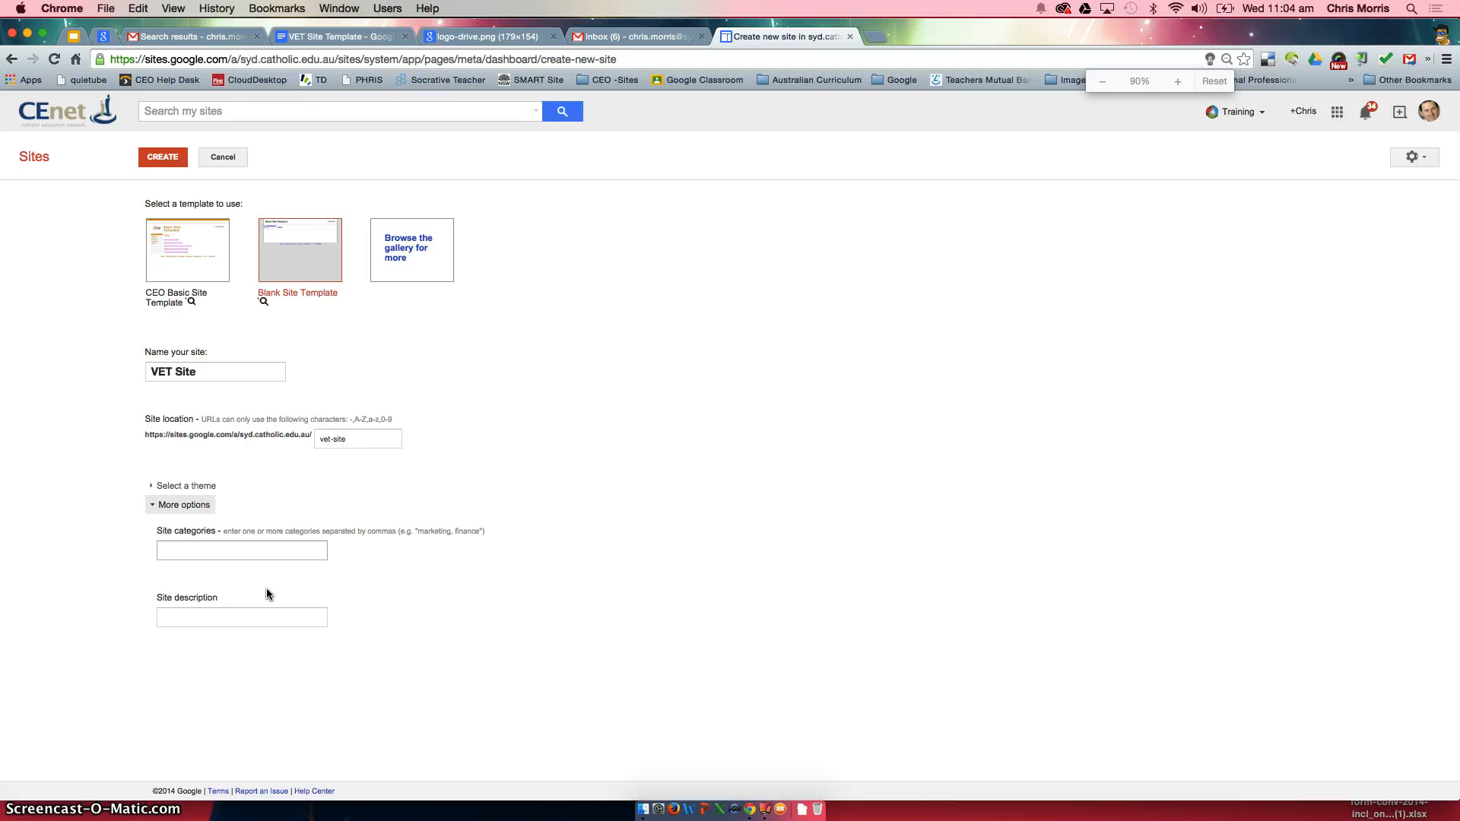
{"action": "left_click", "coordinate": [260, 555]}
{"action": "type", "text": "VET"}
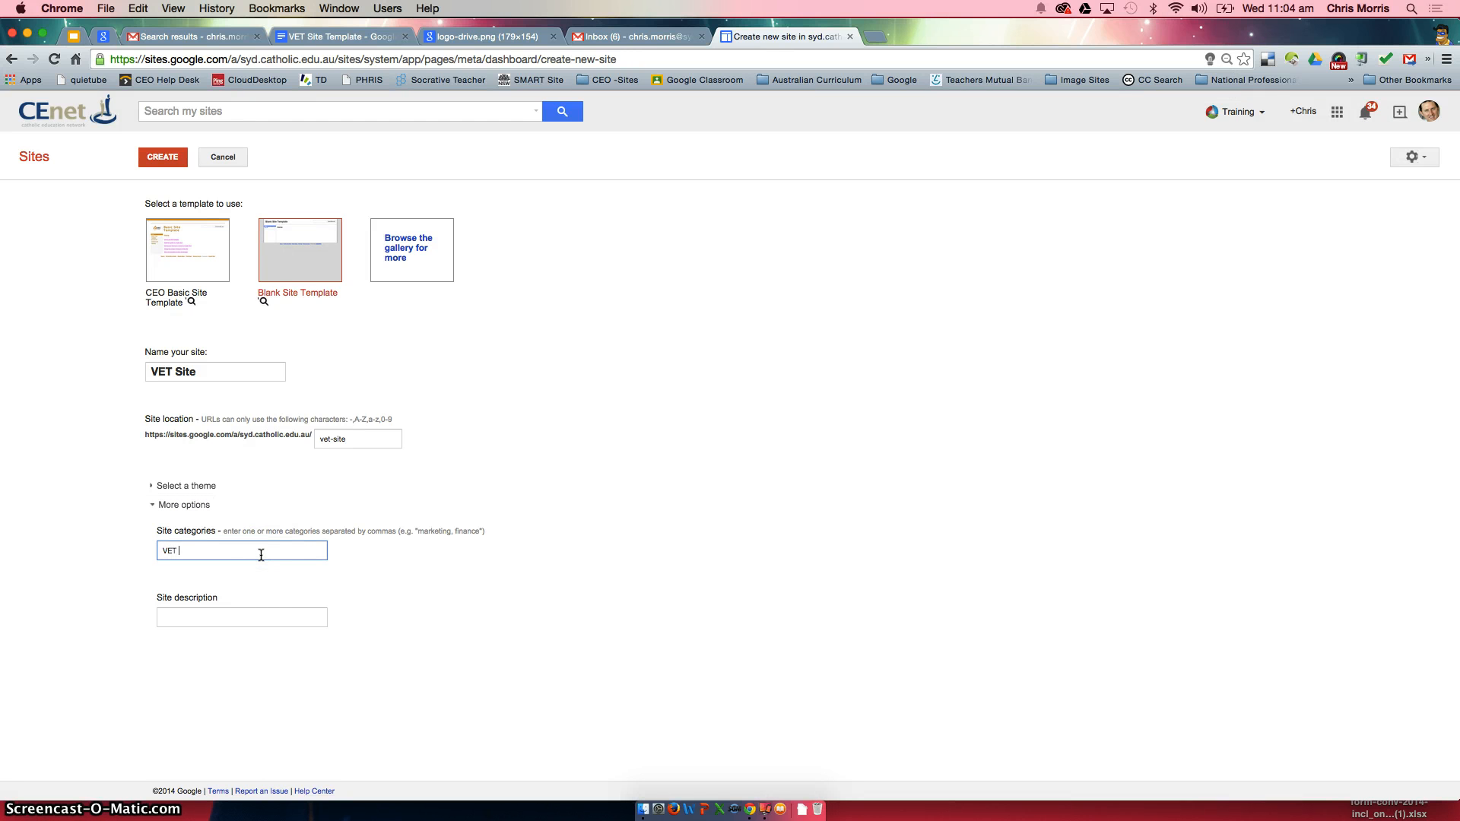
{"action": "left_click", "coordinate": [246, 220]}
{"action": "type", "text": ","}
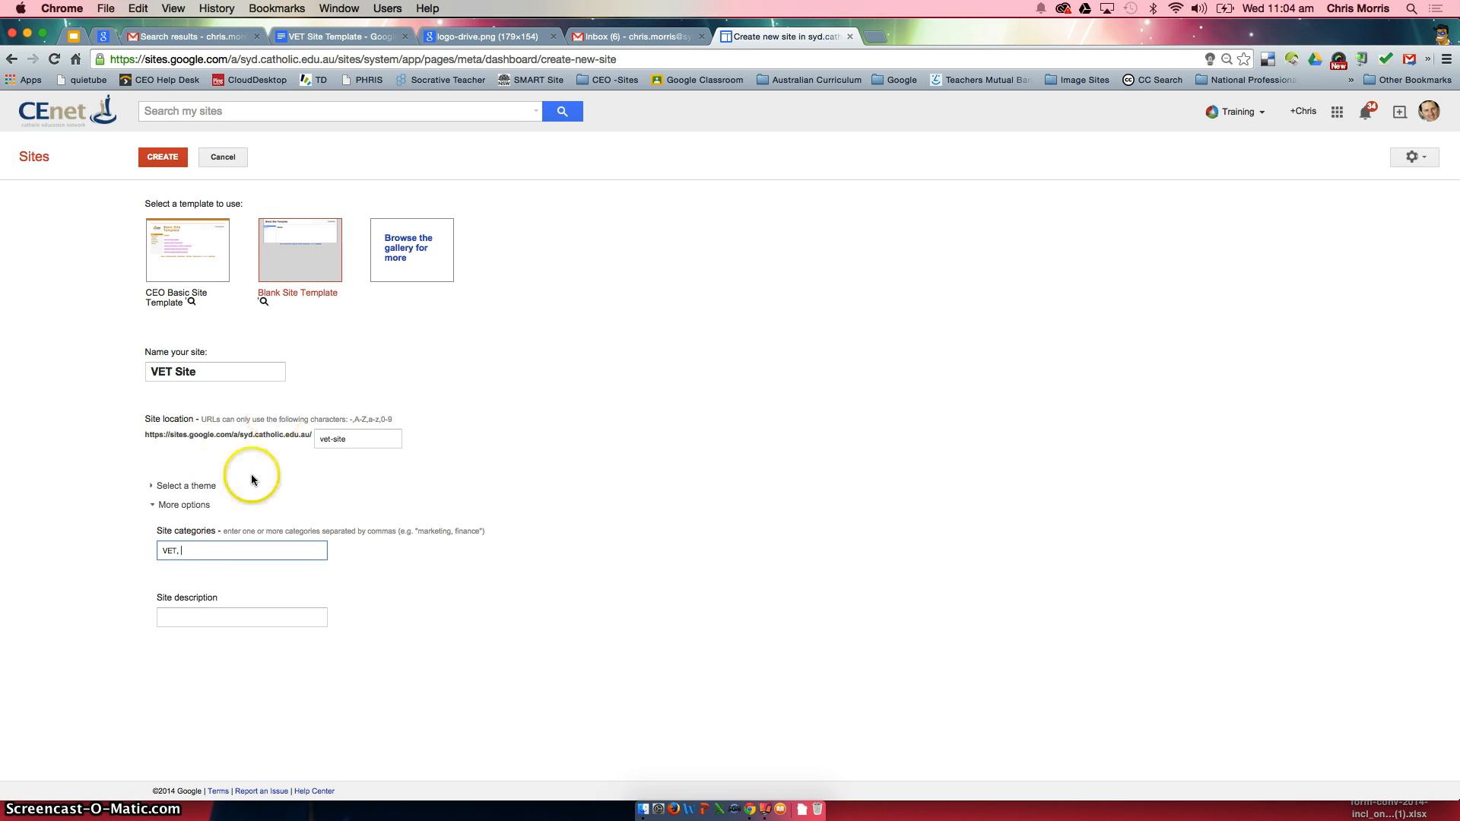
{"action": "key", "text": "super+0"}
{"action": "key", "text": "super+equal"}
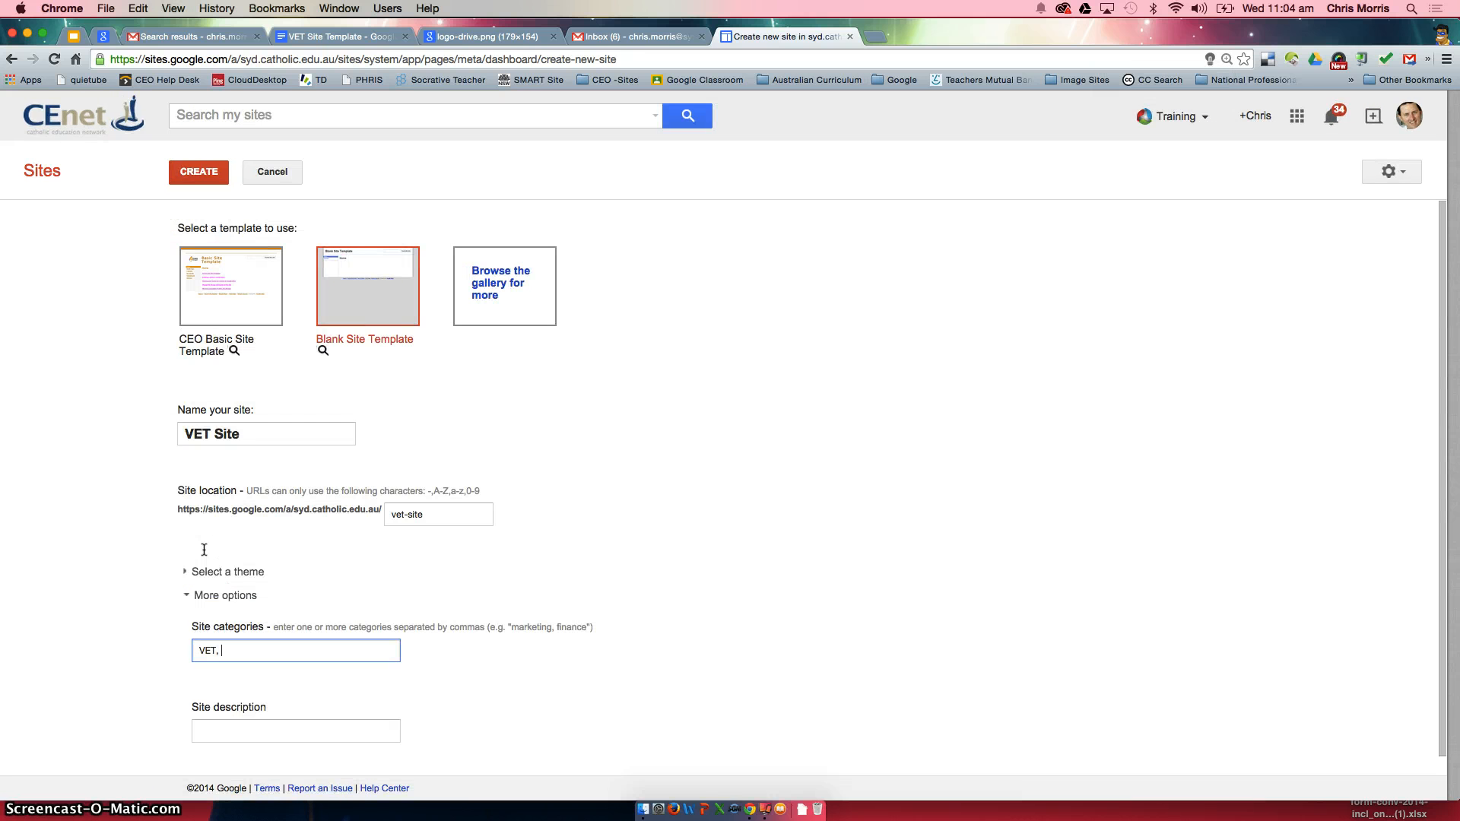
{"action": "type", "text": "VETCompliance, VETpedagogy"}
Step: Enter the site description "This site is a template which could be adopted by VET Teachers to manage compliance and direct T/L in VET"
{"action": "scroll", "coordinate": [260, 537], "scroll_direction": "down", "scroll_amount": 1}
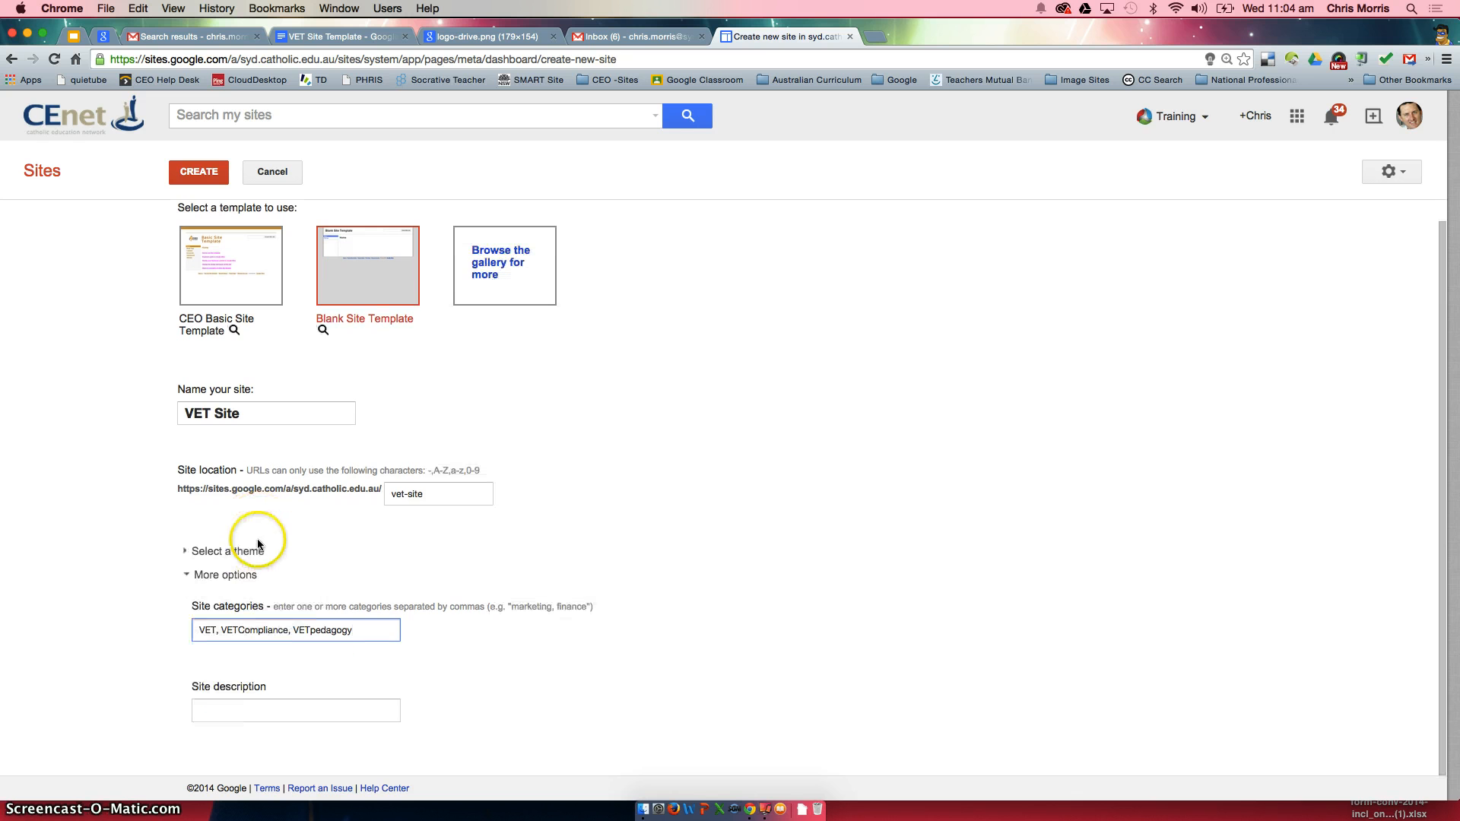
{"action": "left_click", "coordinate": [222, 710]}
{"action": "type", "text": "T"}
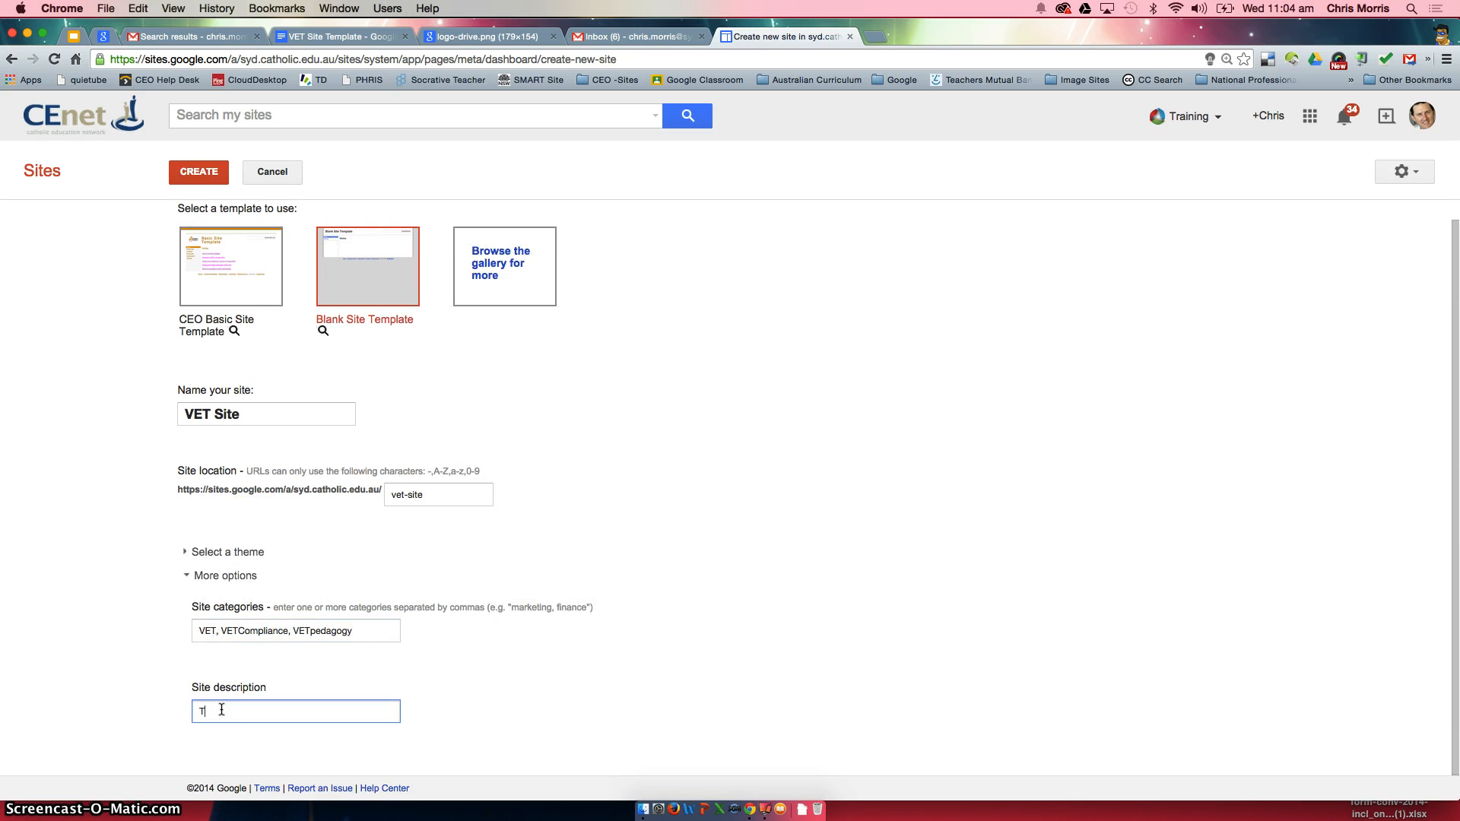
{"action": "type", "text": "his site is a template which copuld be u"}
{"action": "key", "text": "BackSpace"}
{"action": "key", "text": "BackSpace"}
{"action": "key", "text": "BackSpace"}
{"action": "key", "text": "BackSpace"}
{"action": "key", "text": "BackSpace"}
{"action": "key", "text": "BackSpace"}
{"action": "key", "text": "BackSpace"}
{"action": "key", "text": "BackSpace"}
{"action": "key", "text": "BackSpace"}
{"action": "type", "text": "uld be ad"}
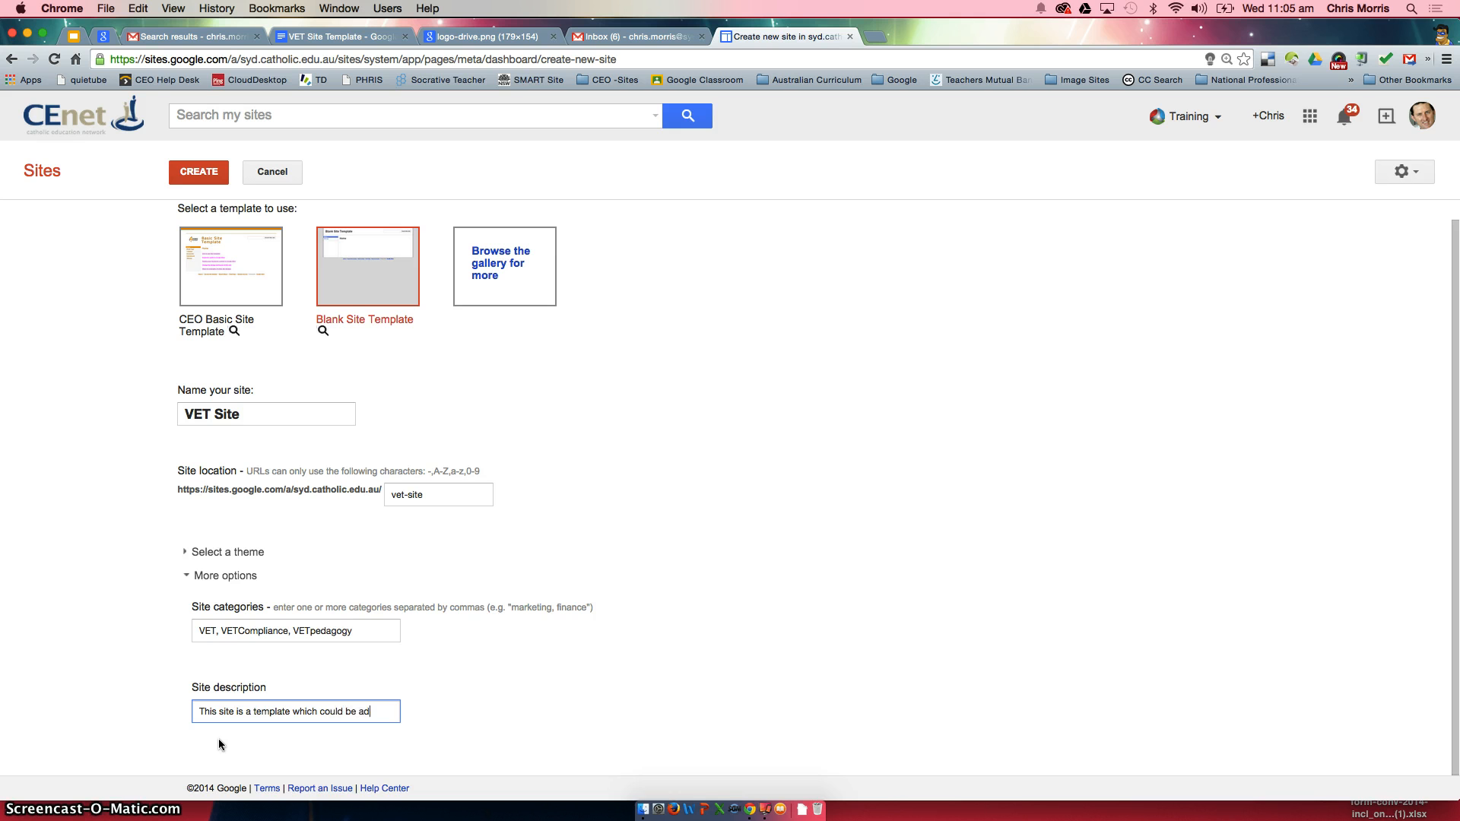
{"action": "type", "text": "opted by "}
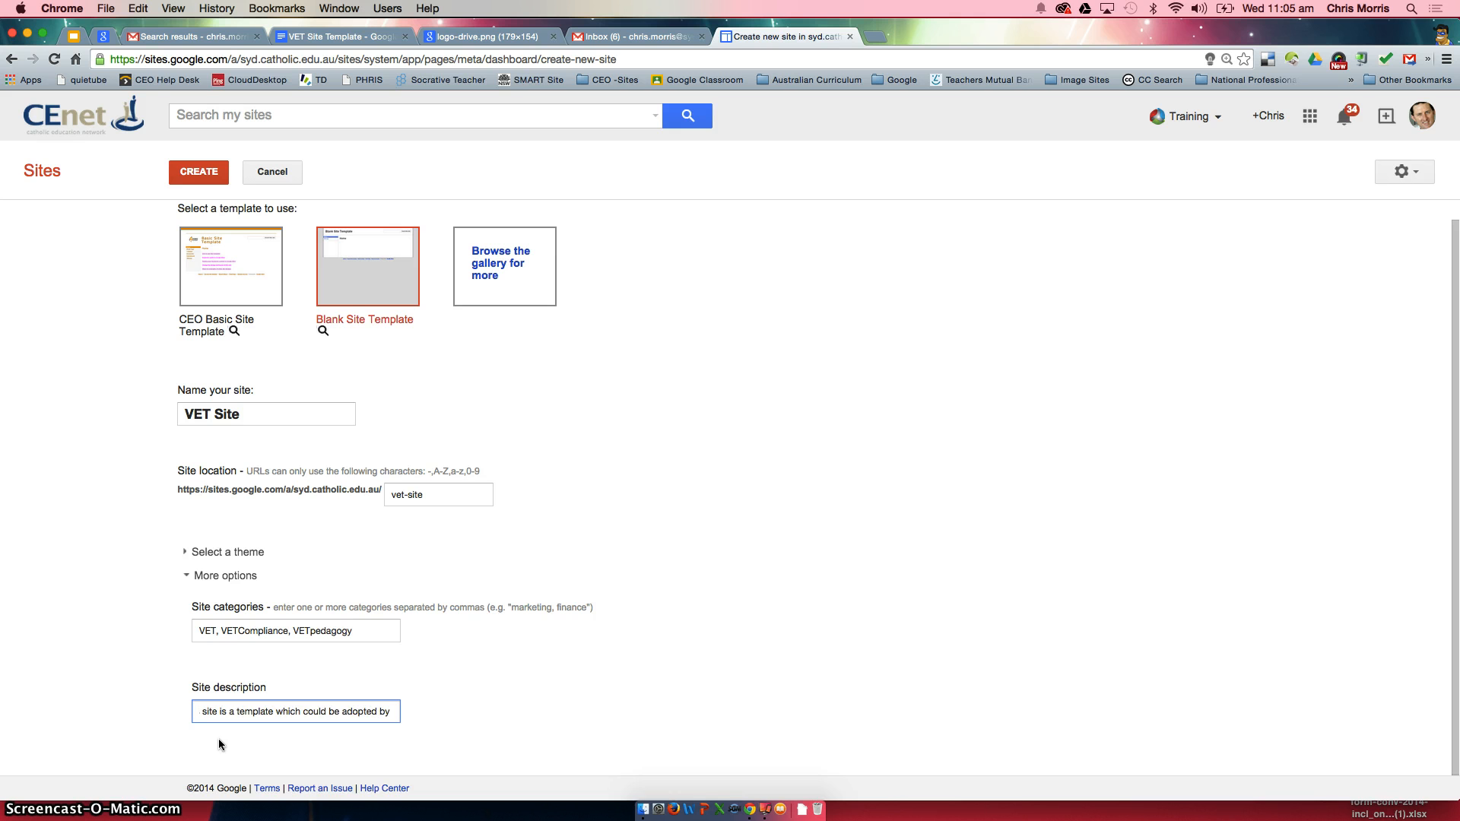
{"action": "type", "text": "VET Teavh"}
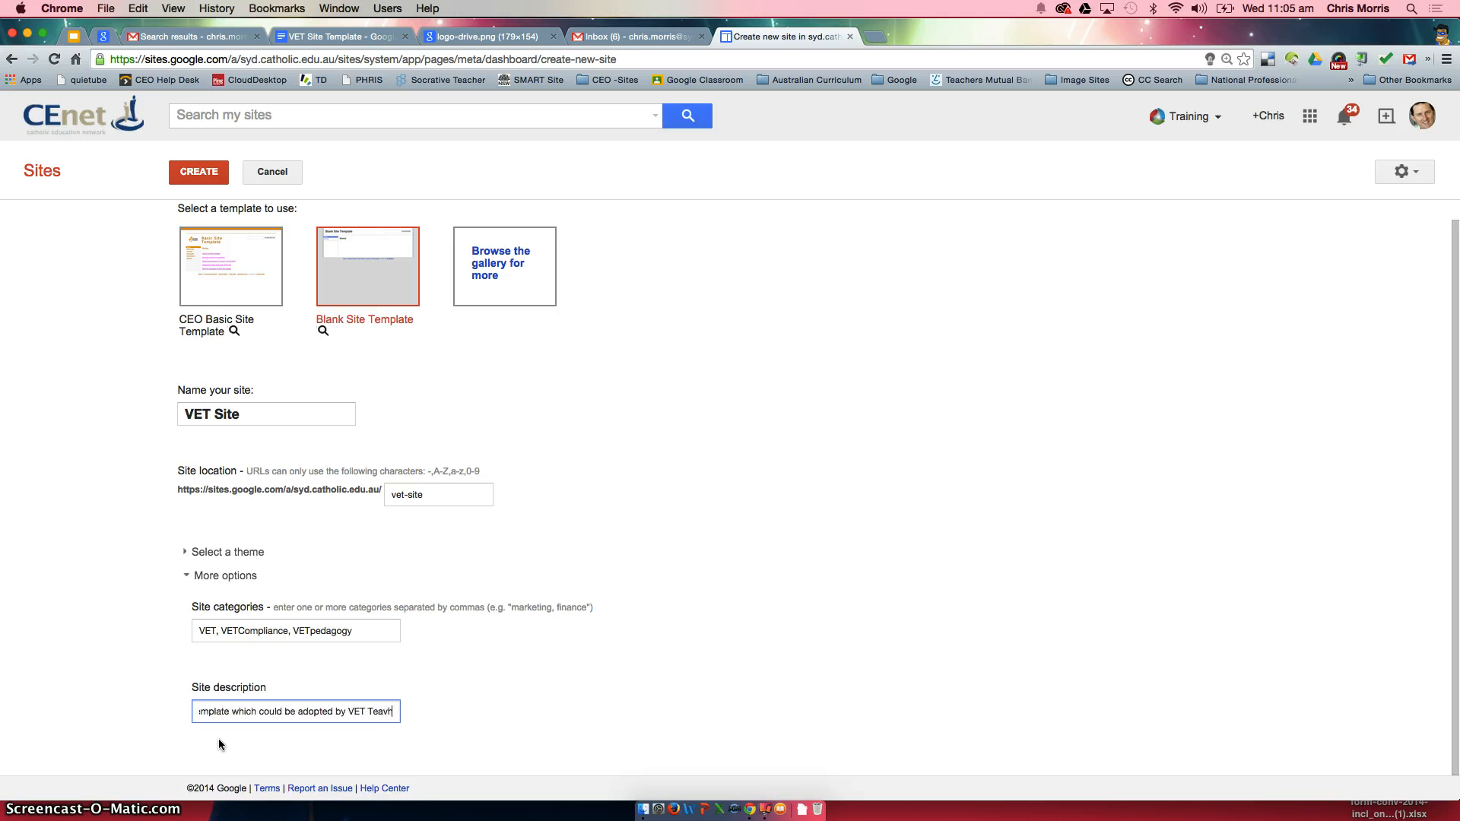
{"action": "key", "text": "BackSpace"}
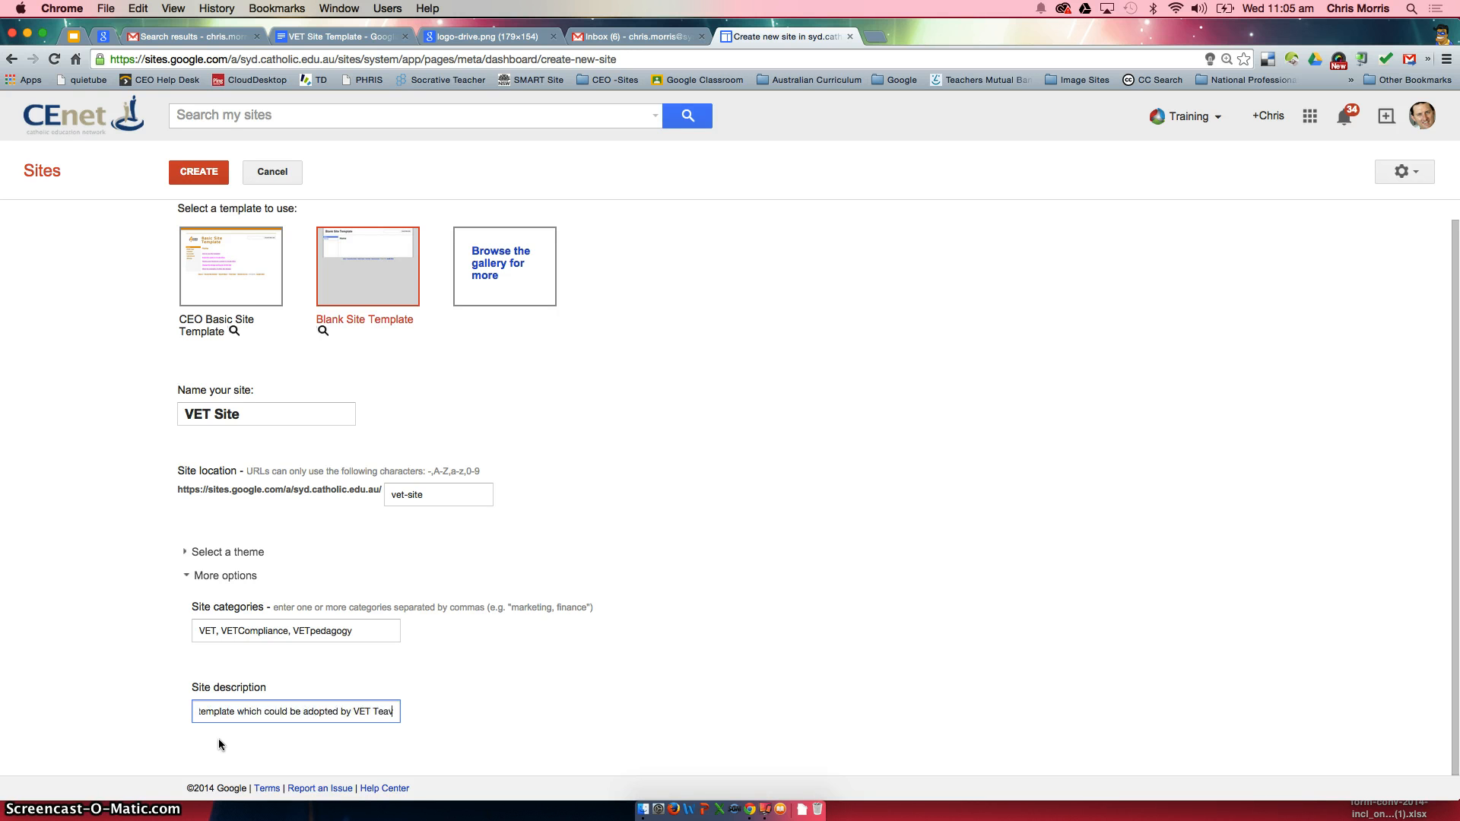
{"action": "key", "text": "BackSpace"}
{"action": "type", "text": "chers n"}
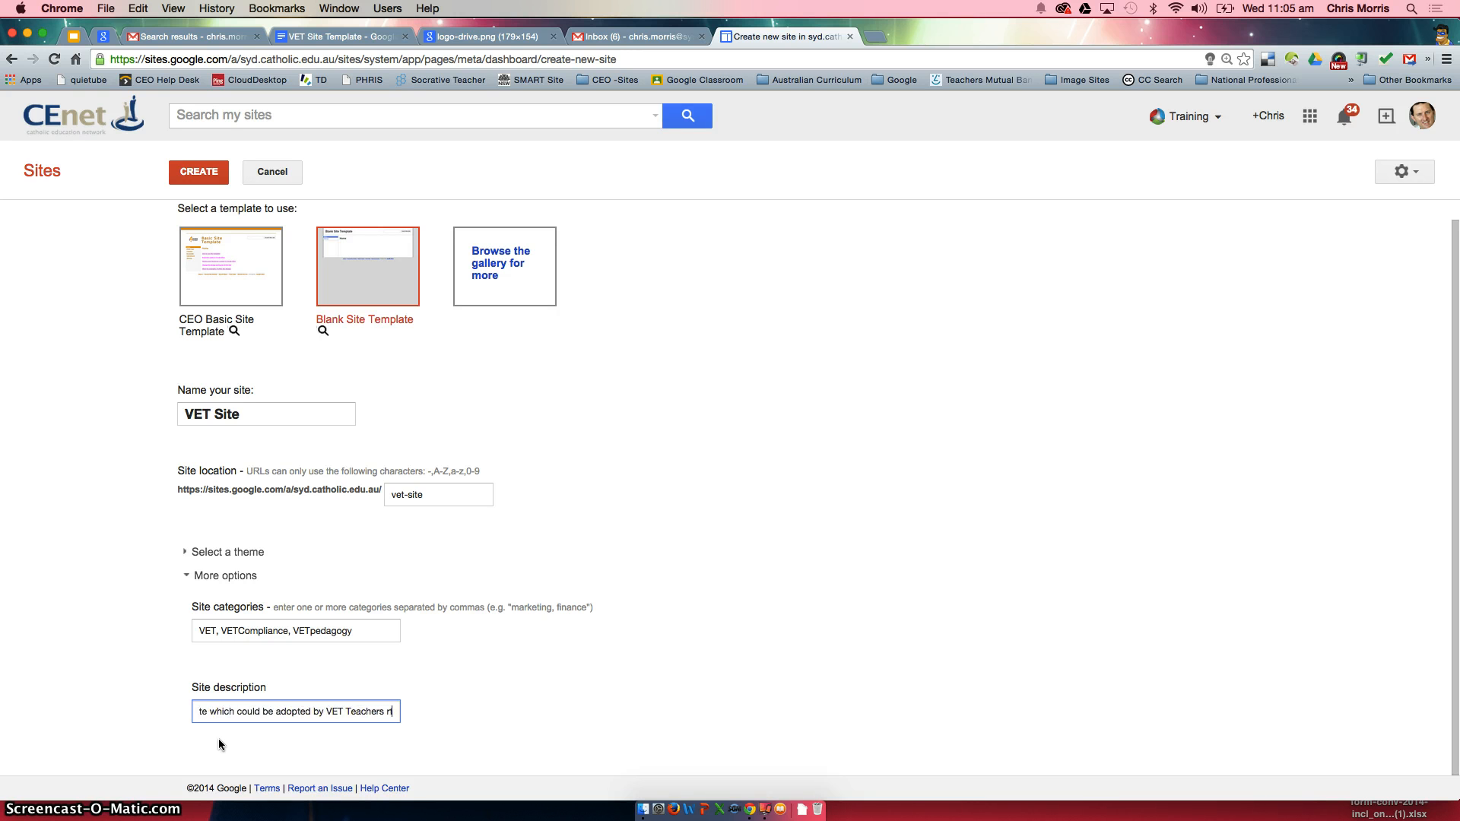
{"action": "key", "text": "BackSpace"}
{"action": "type", "text": "to manage c"}
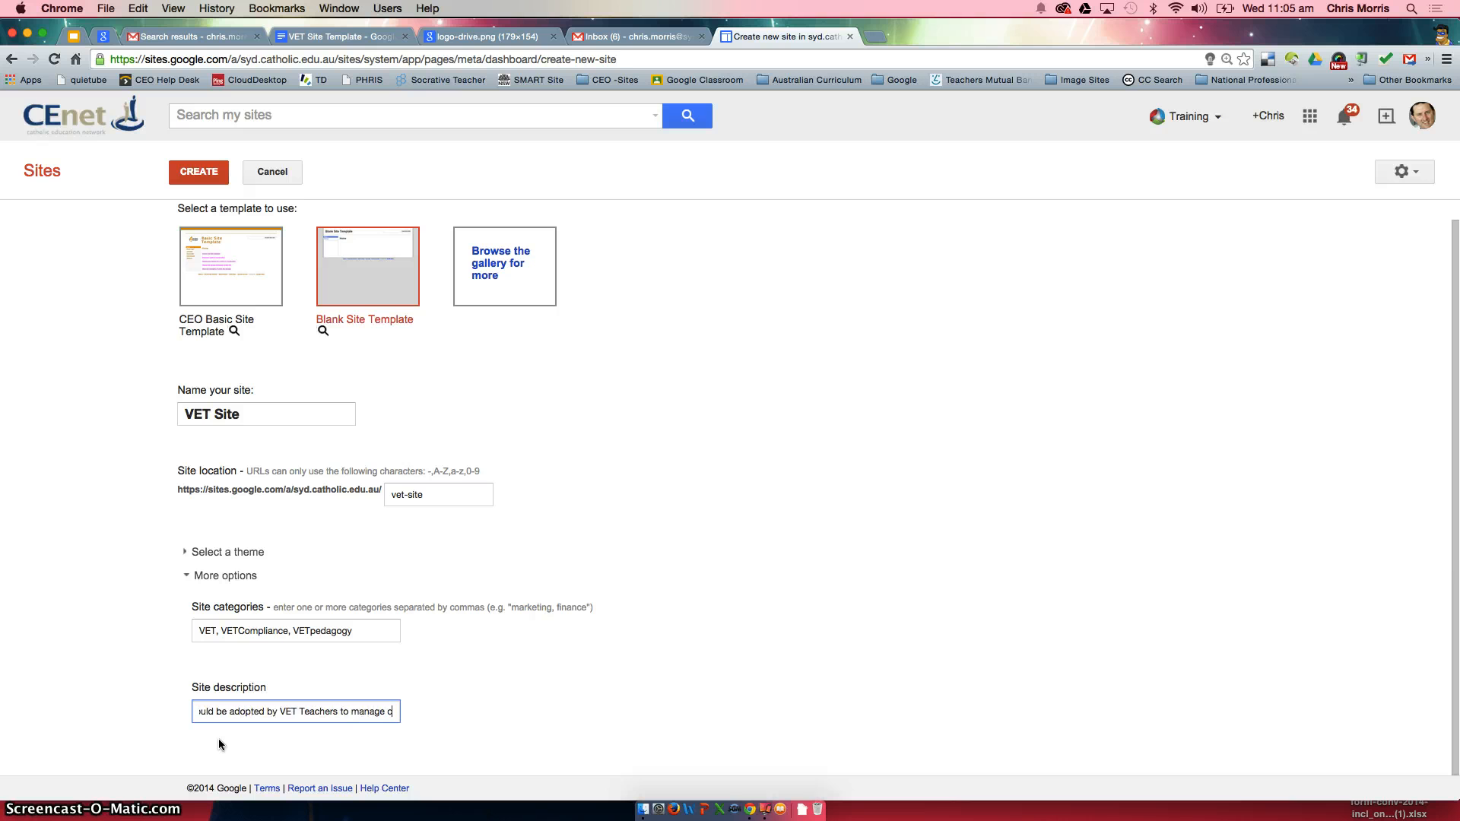
{"action": "type", "text": "ompliance and"}
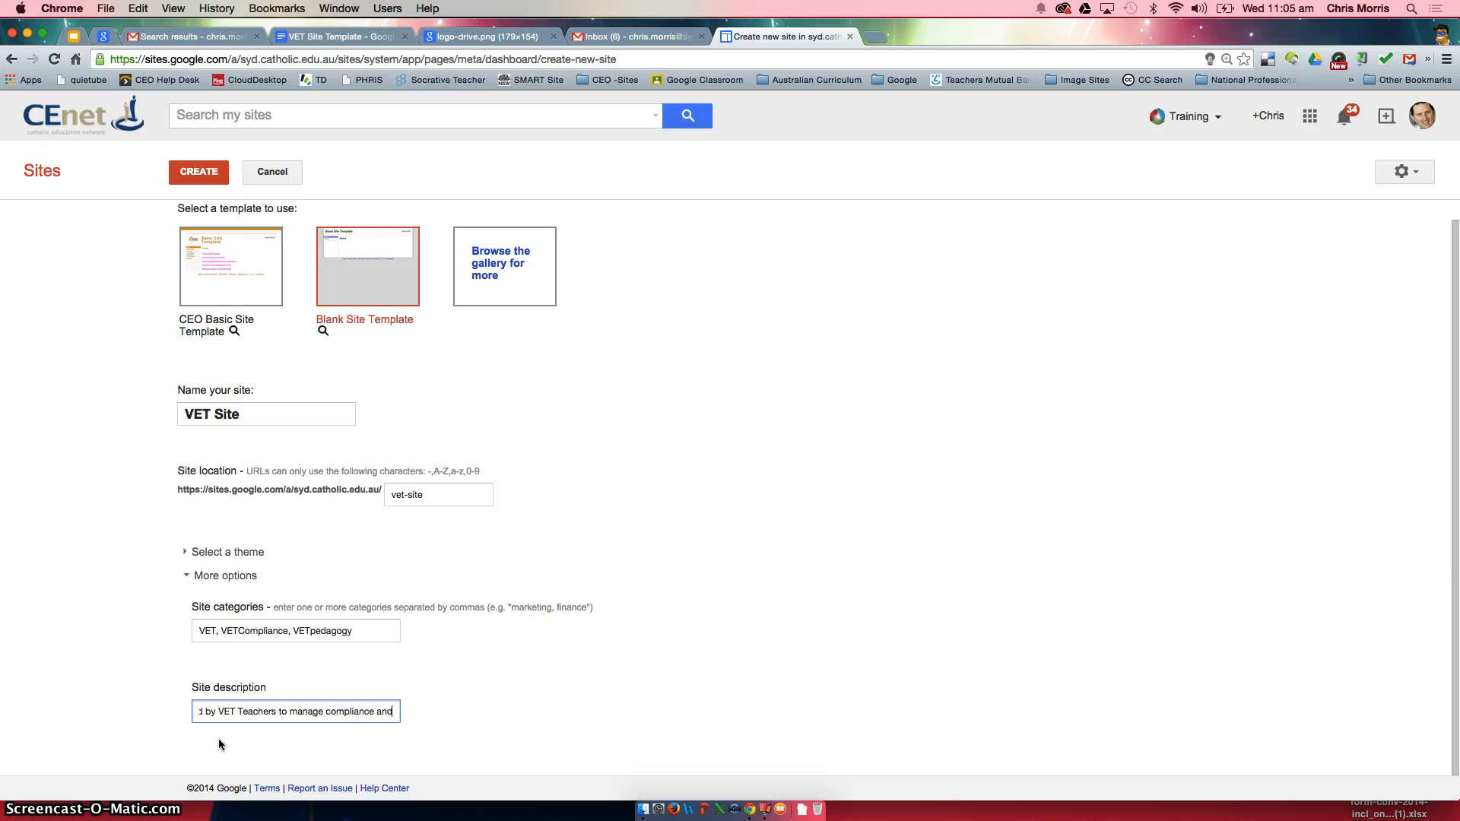
{"action": "type", "text": " di"}
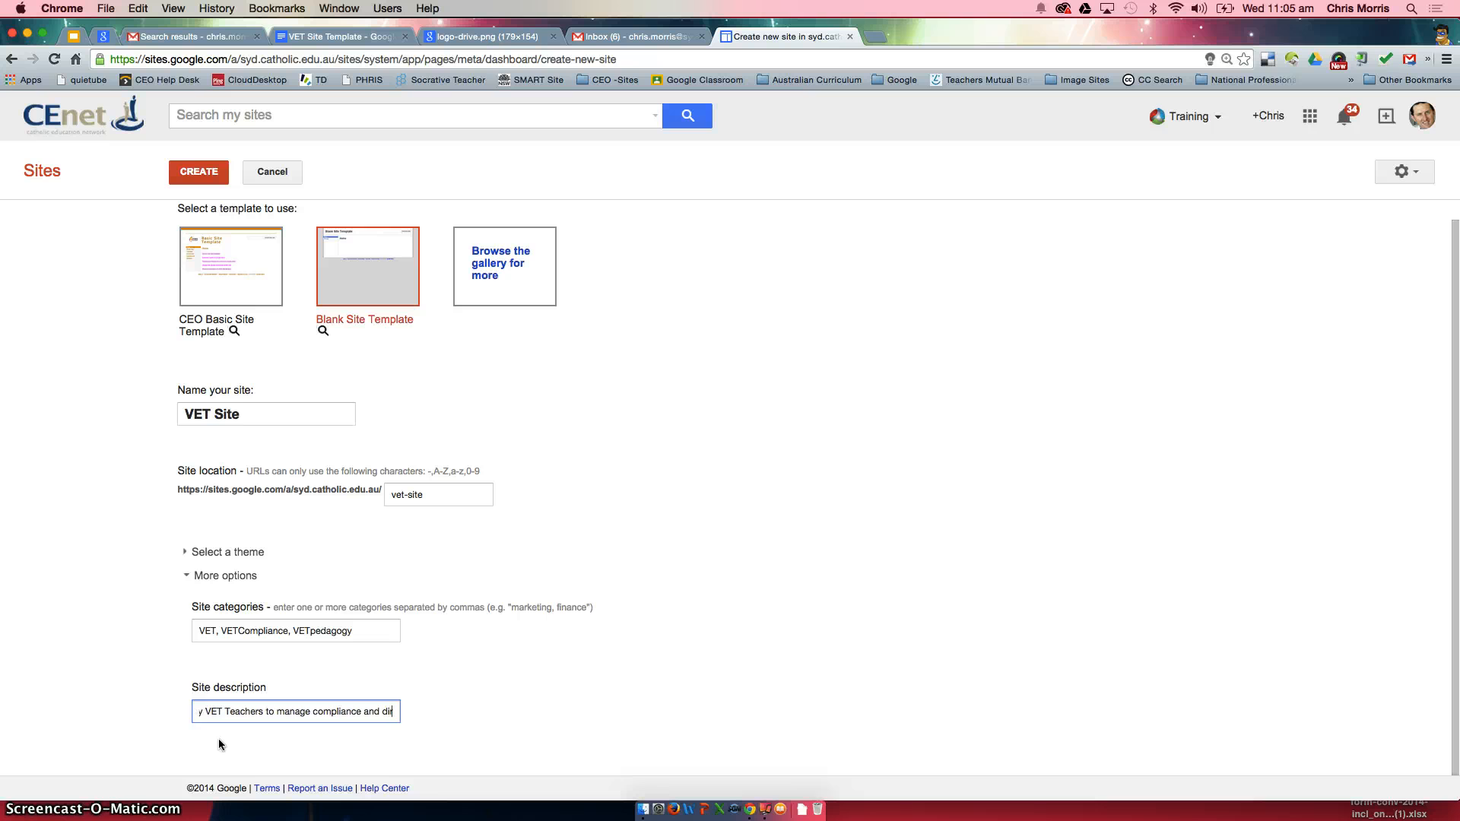
{"action": "type", "text": "rect T/L"}
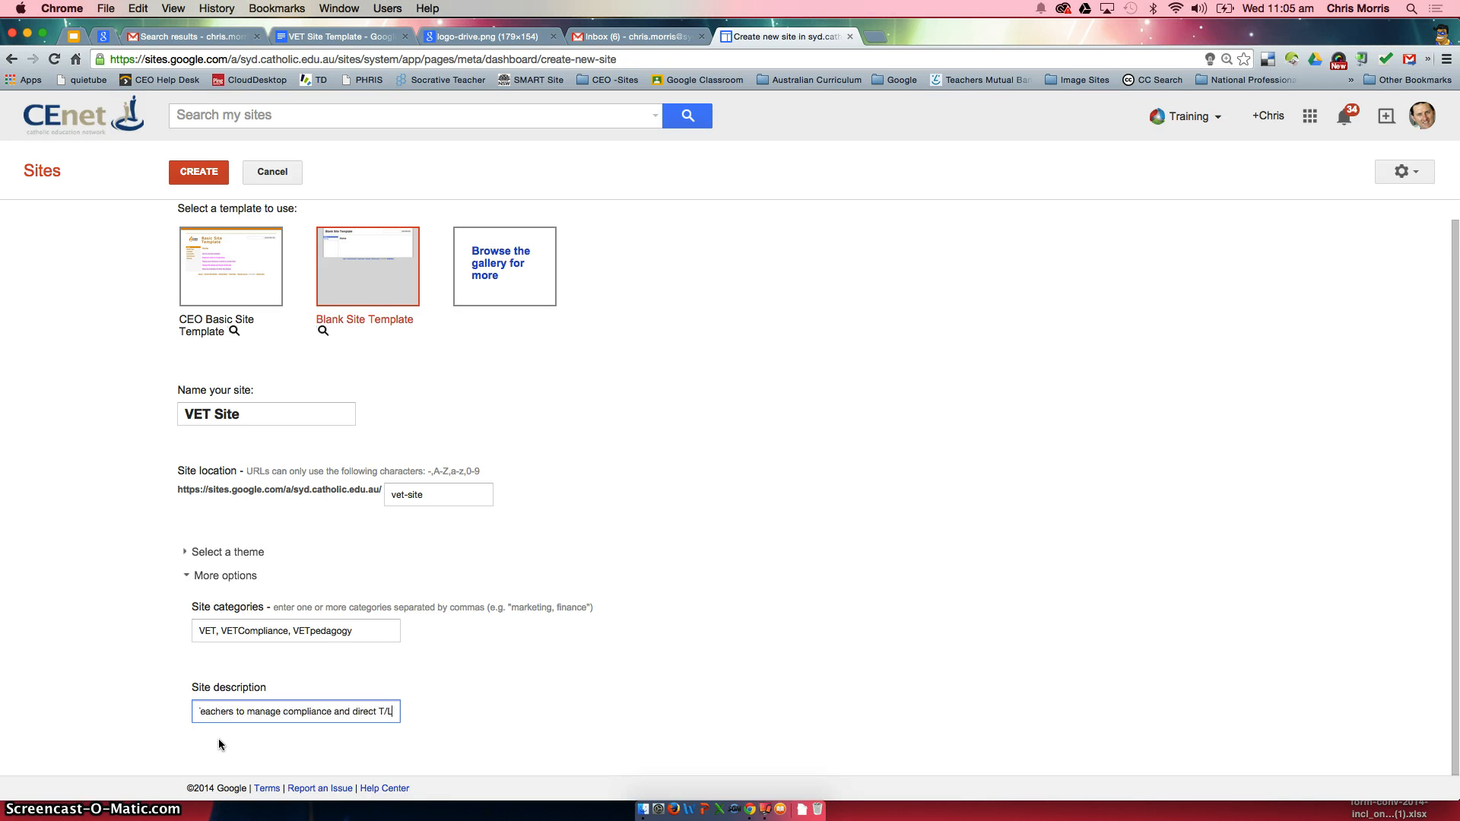
{"action": "type", "text": " in VET"}
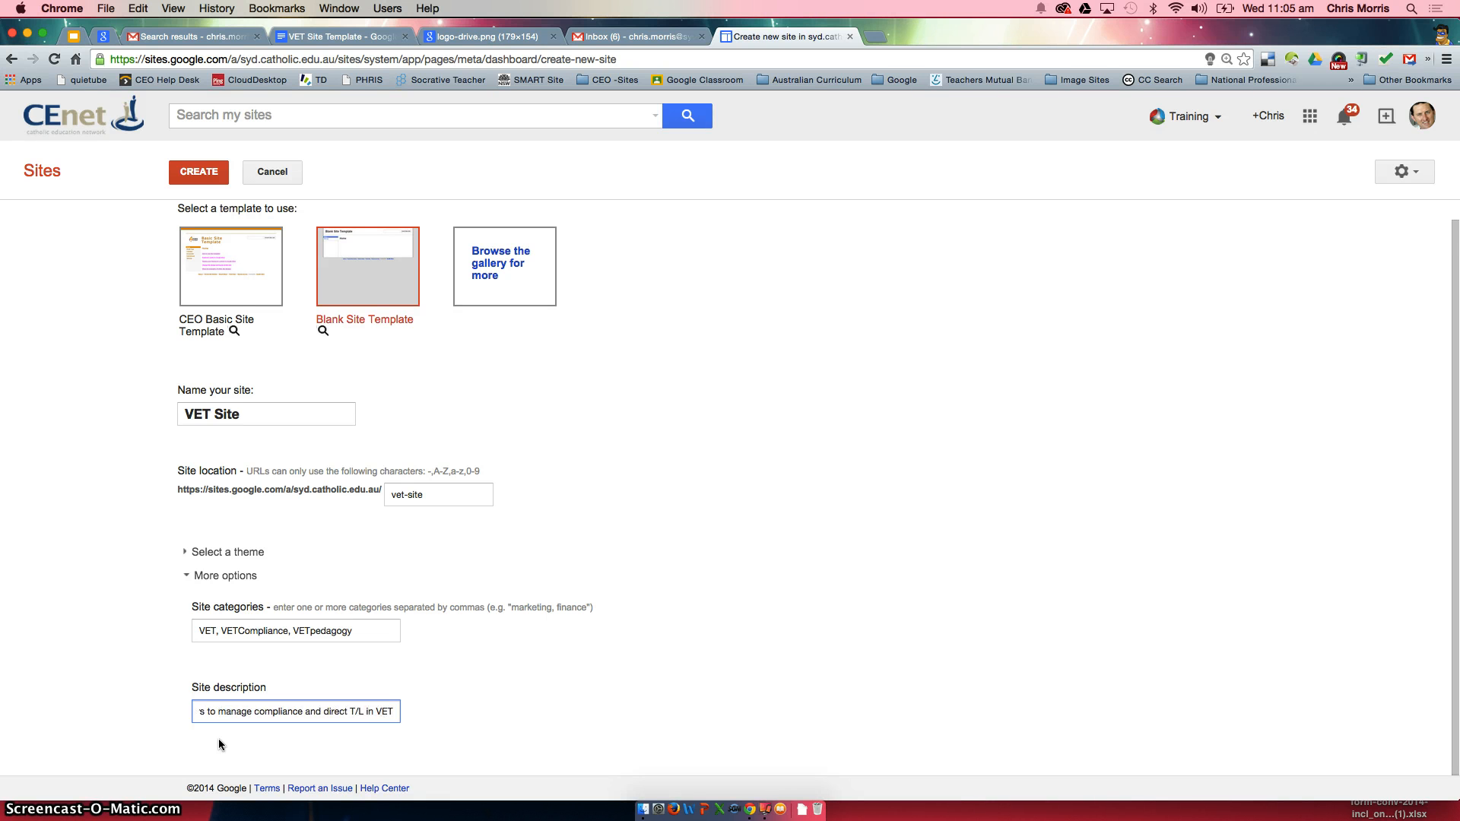